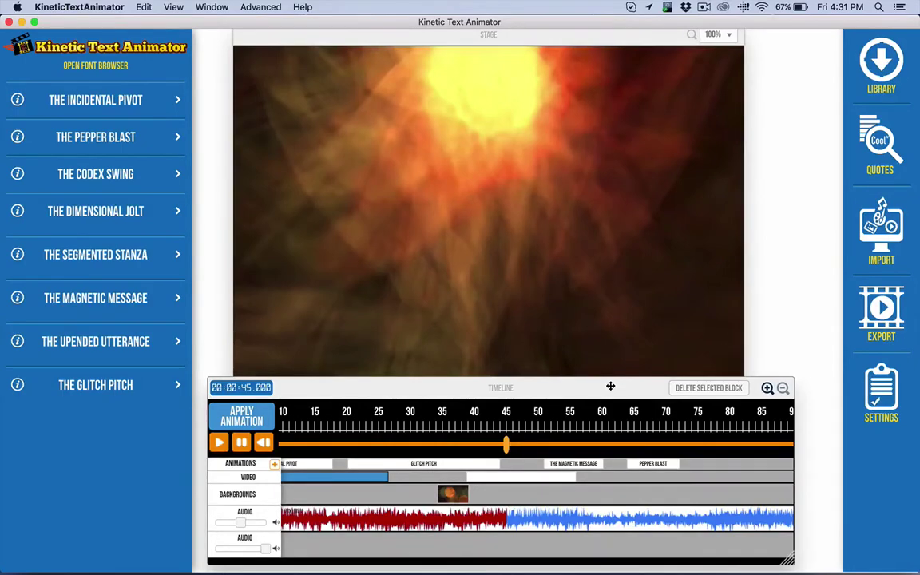
# Open and close the media library, show the import options, then minimize the animator
pyautogui.click(875, 60)
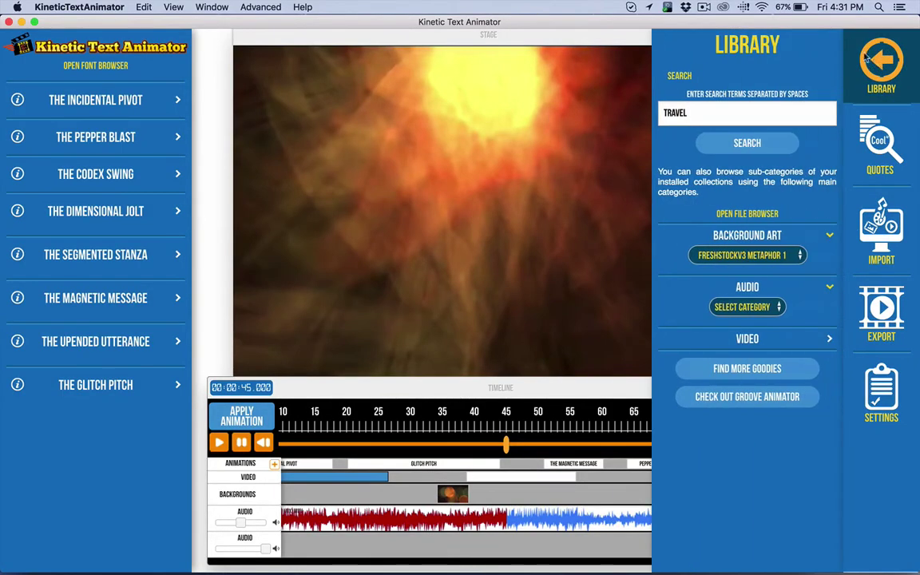
pyautogui.click(871, 63)
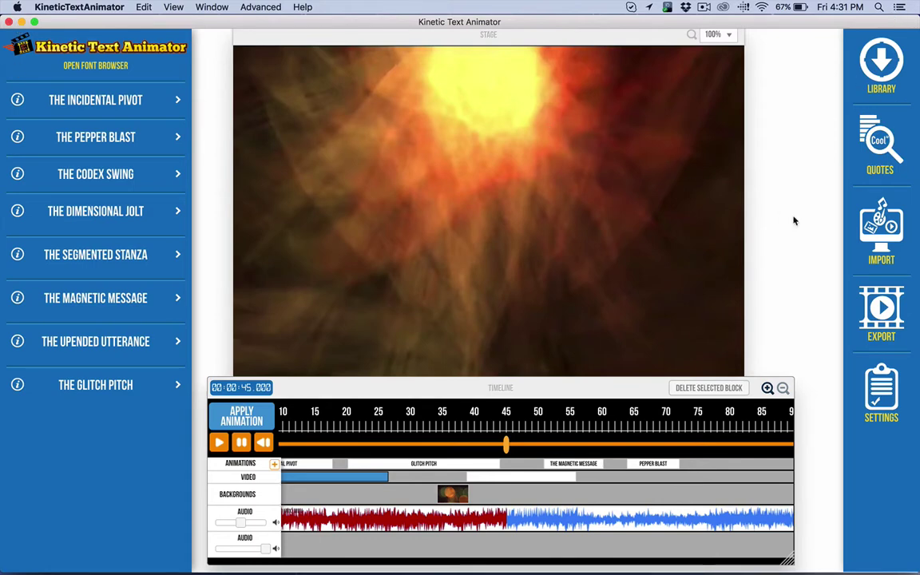
pyautogui.click(880, 247)
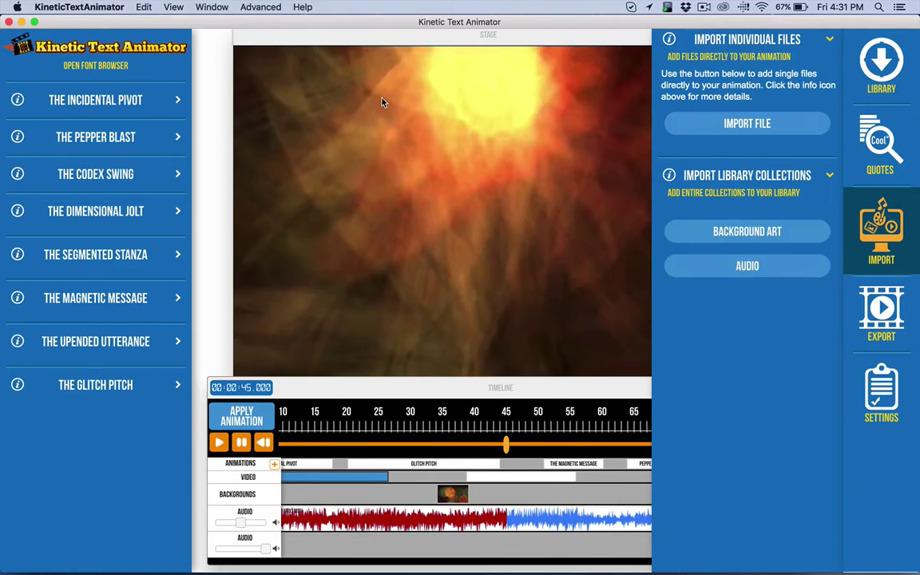
pyautogui.click(22, 22)
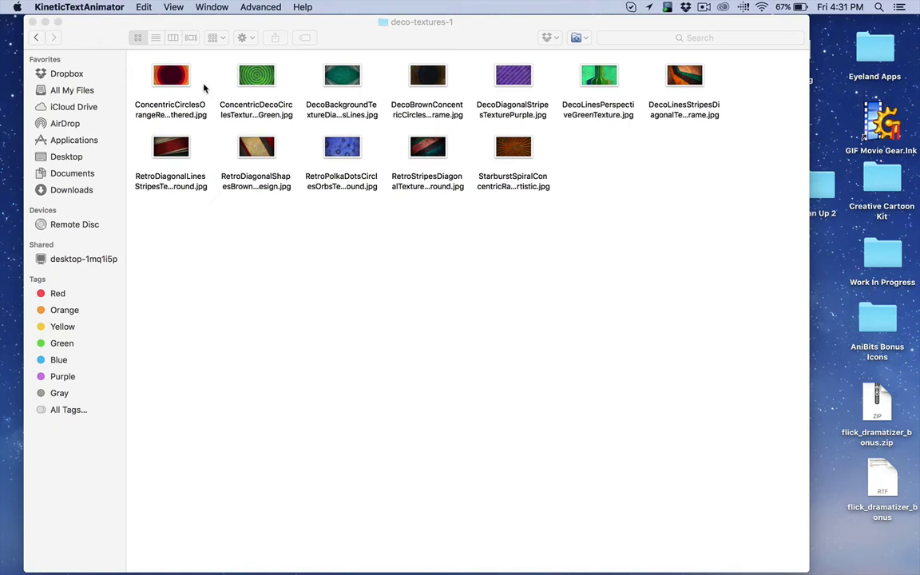
# Set the deco-textures-1 icon size to 180×180 in View Options, then deselect the file
pyautogui.click(154, 89)
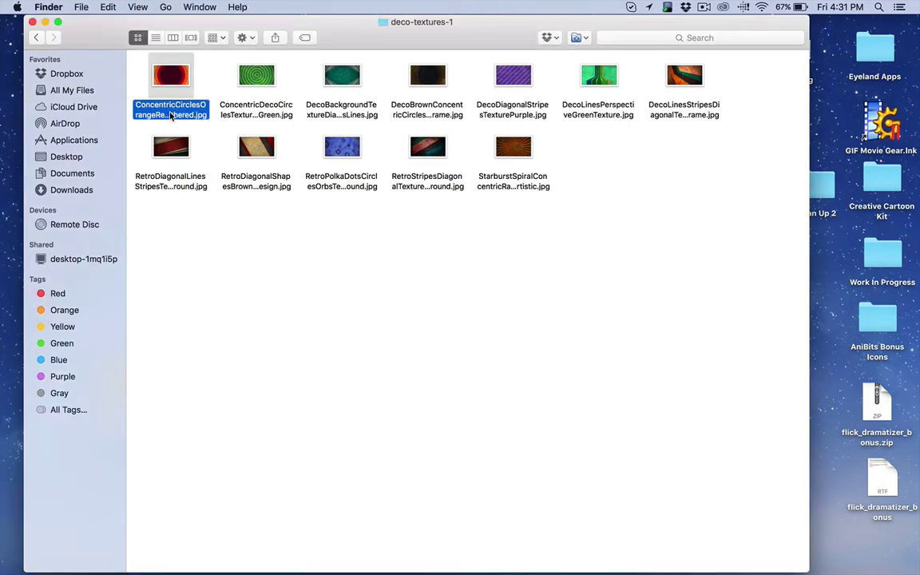
pyautogui.click(133, 7)
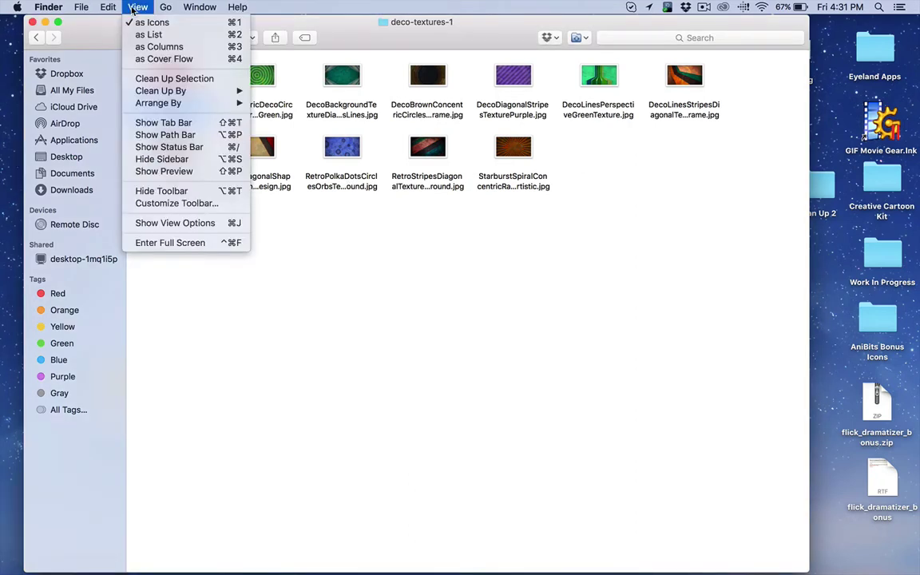
pyautogui.click(175, 223)
pyautogui.moveTo(301, 158); pyautogui.dragTo(329, 166)
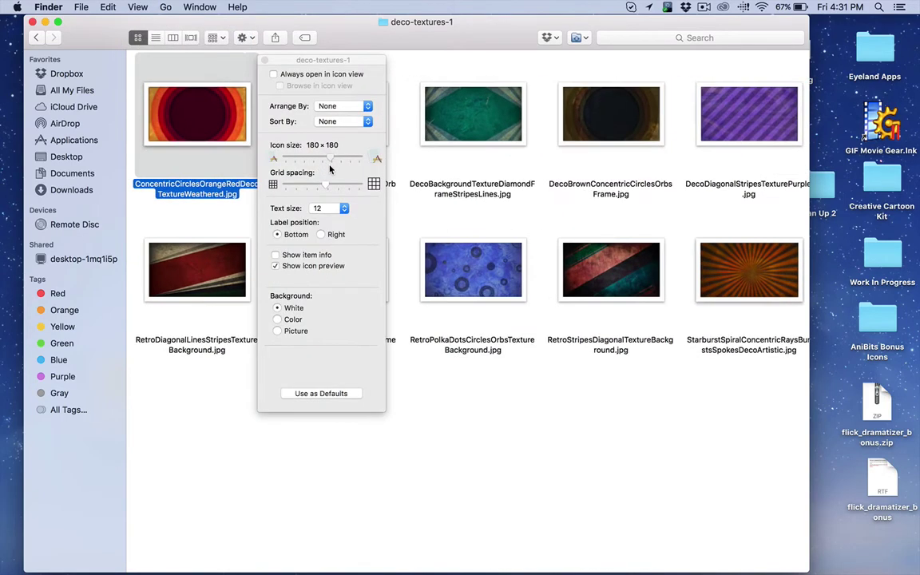
pyautogui.click(263, 60)
pyautogui.click(275, 459)
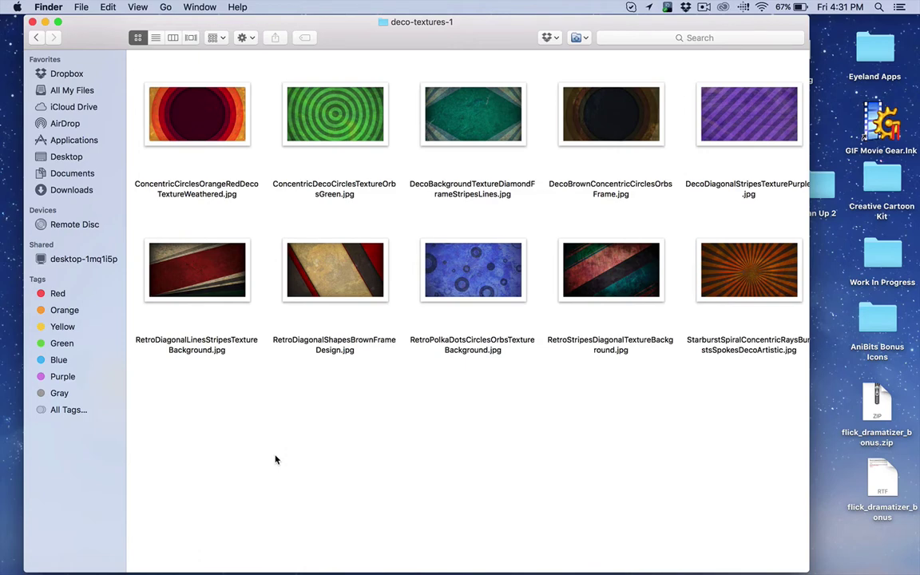
# Open the first texture's name for renaming and highlight part of 'Concentric'
pyautogui.click(181, 192)
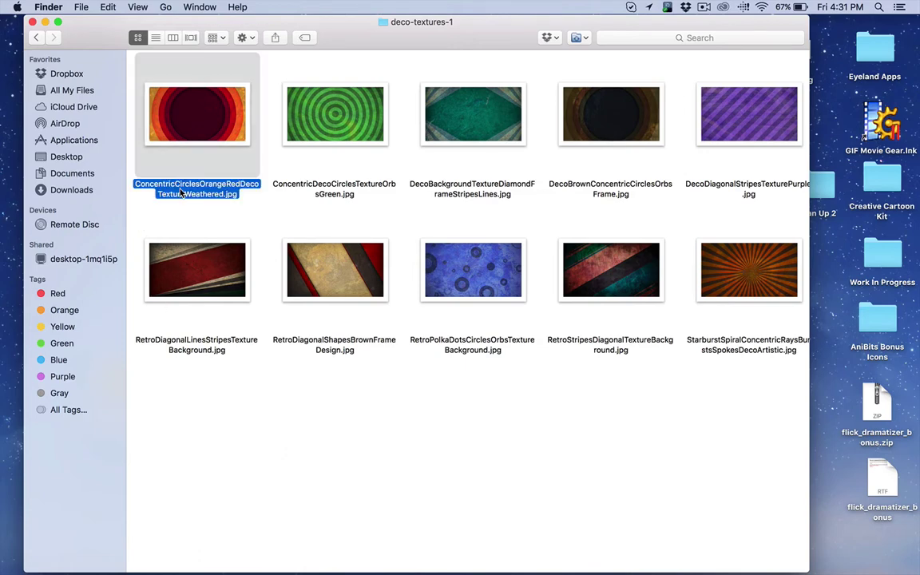
pyautogui.press('Return')
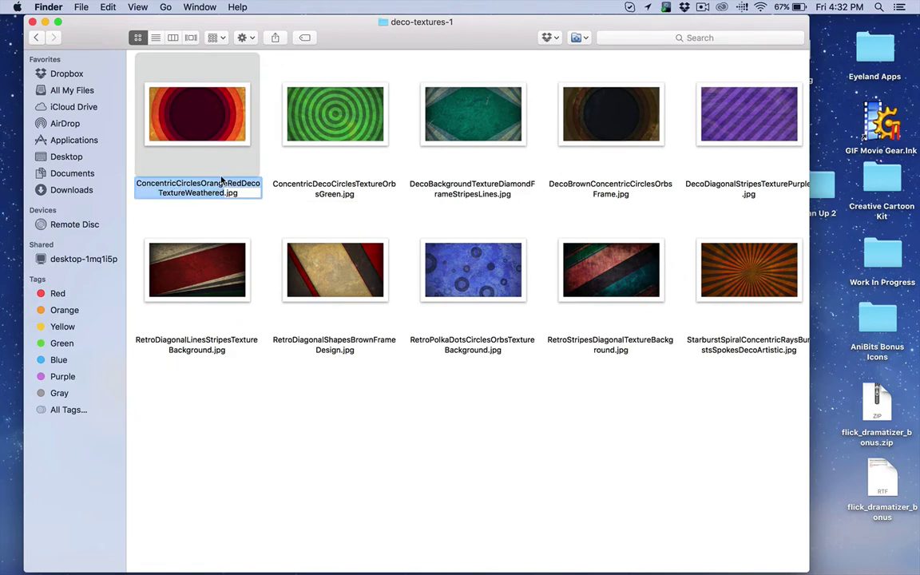
pyautogui.click(160, 187)
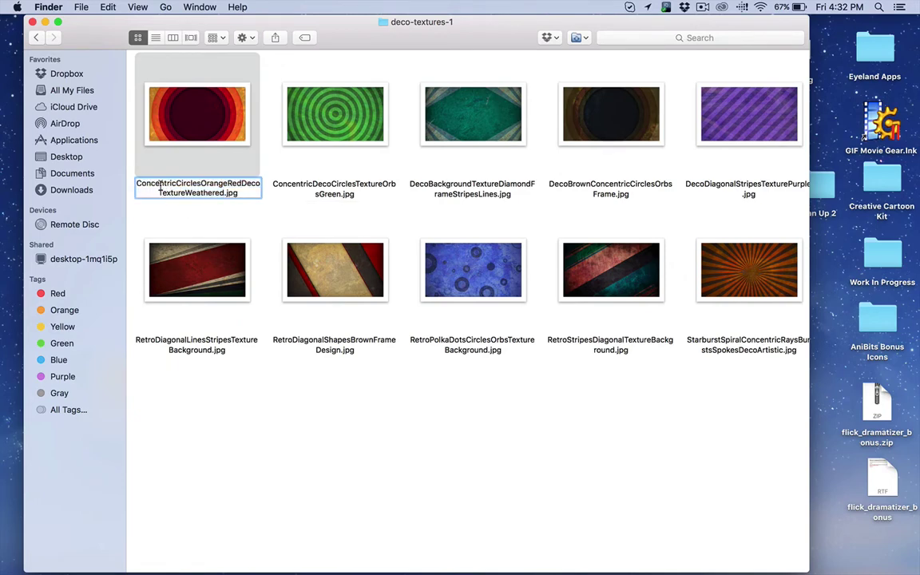
pyautogui.press('Up')
pyautogui.click(176, 183)
pyautogui.moveTo(177, 182); pyautogui.dragTo(121, 178)
pyautogui.click(177, 183)
# Select the words 'Concentric' and 'Circles' in turn within the file name
pyautogui.doubleClick(174, 184)
pyautogui.doubleClick(173, 183)
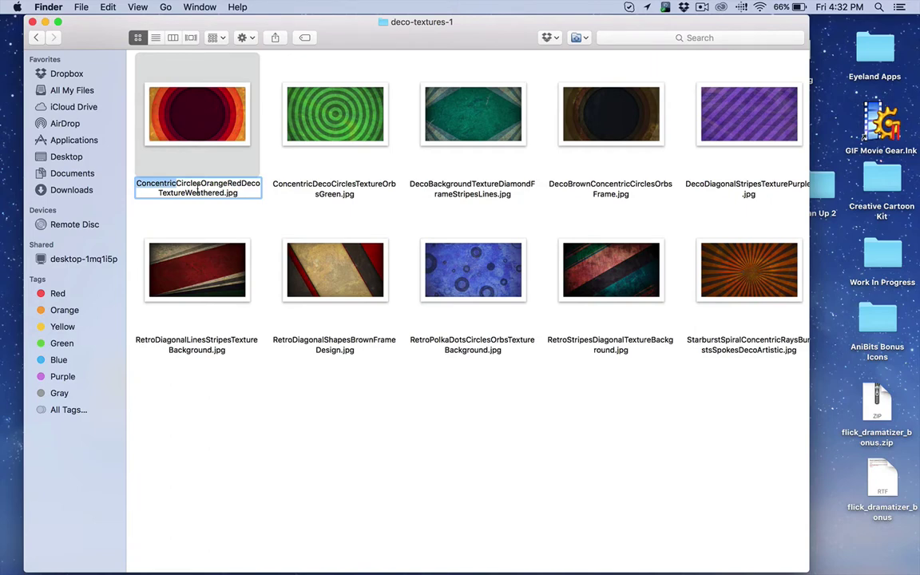
pyautogui.click(153, 185)
pyautogui.moveTo(152, 182)
pyautogui.mouseDown()
pyautogui.moveTo(130, 184)
pyautogui.moveTo(161, 192)
pyautogui.mouseUp()
pyautogui.click(165, 184)
pyautogui.moveTo(201, 182); pyautogui.dragTo(183, 186)
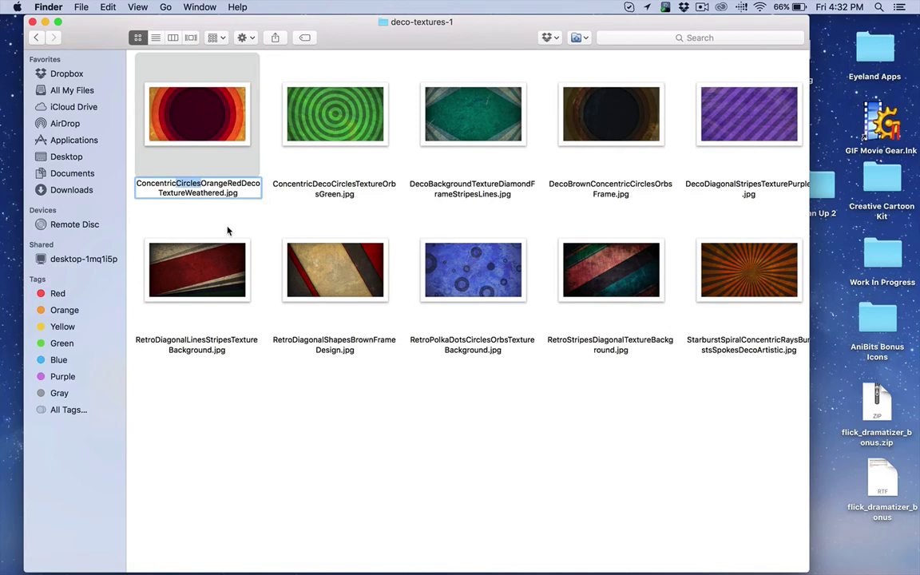
pyautogui.click(201, 184)
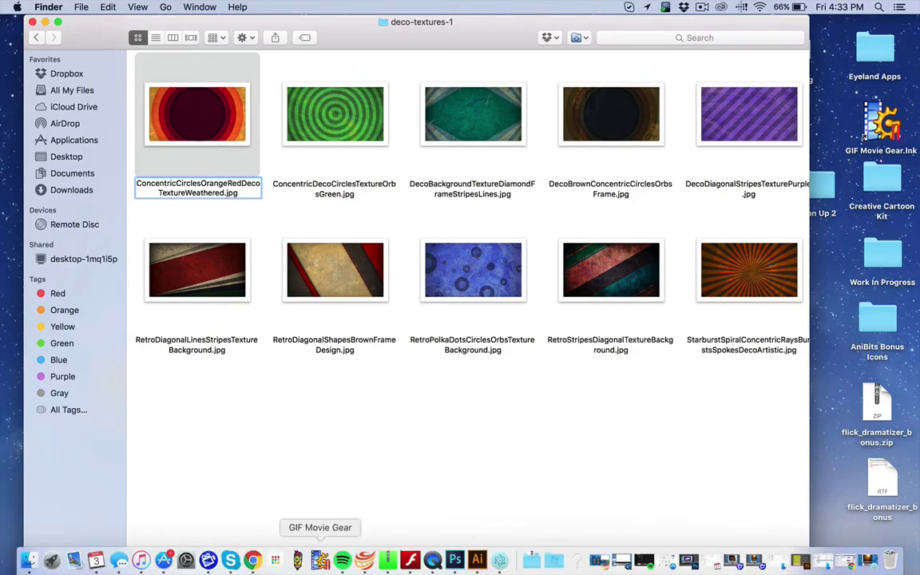
# In Chrome, search GraphicRiver for 'car' in a new tab
pyautogui.click(252, 562)
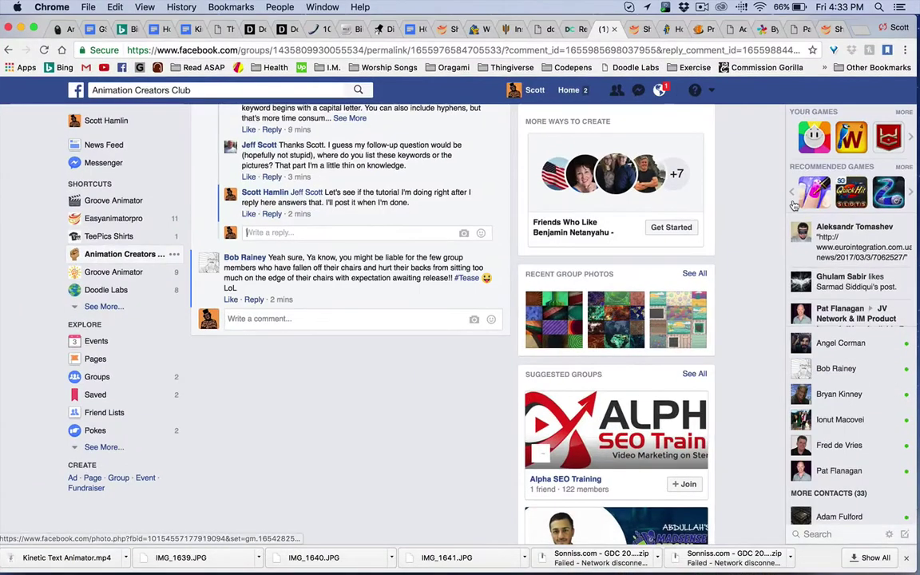
pyautogui.press('super+t')
pyautogui.write('gra')
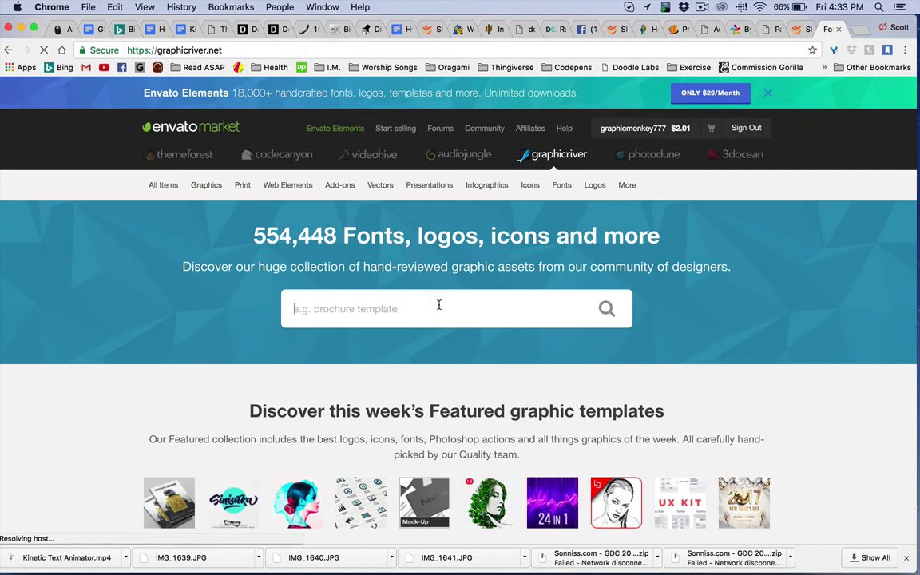
pyautogui.write('ve')
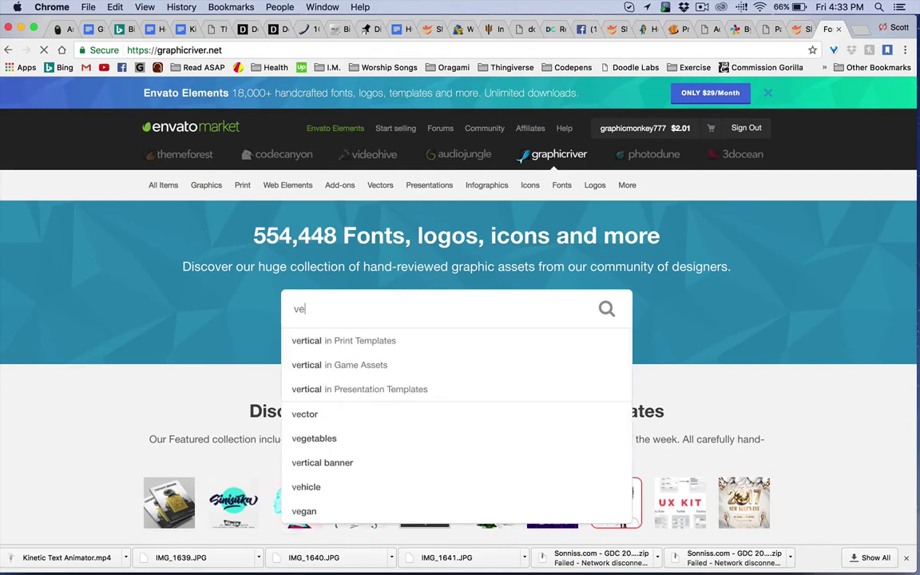
pyautogui.press('BackSpace')
pyautogui.press('BackSpace')
pyautogui.write('car')
pyautogui.press('Return')
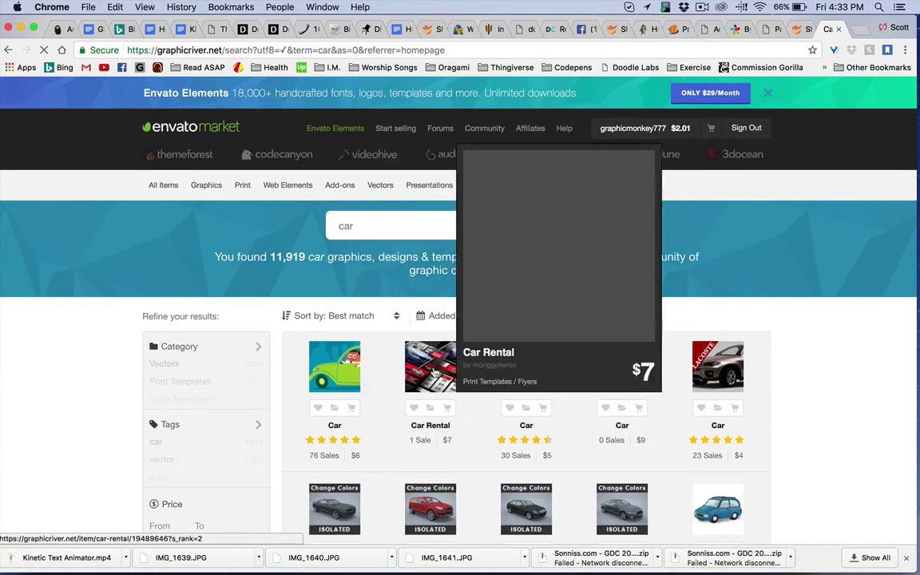
# Open the yellow $4 Car item and scroll its page to view the preview and tags
pyautogui.scroll(-5, 436, 500)
pyautogui.scroll(-3, 431, 271)
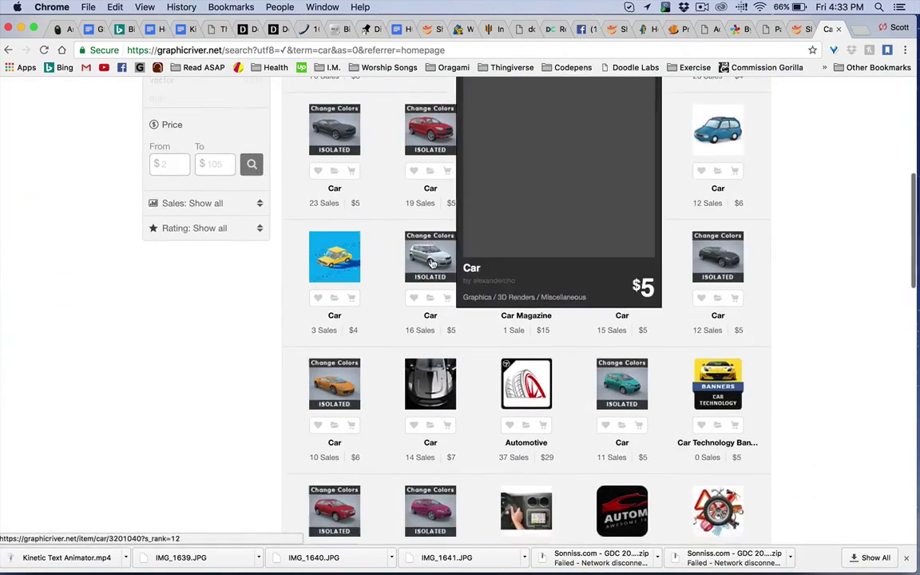
pyautogui.scroll(2, 430, 263)
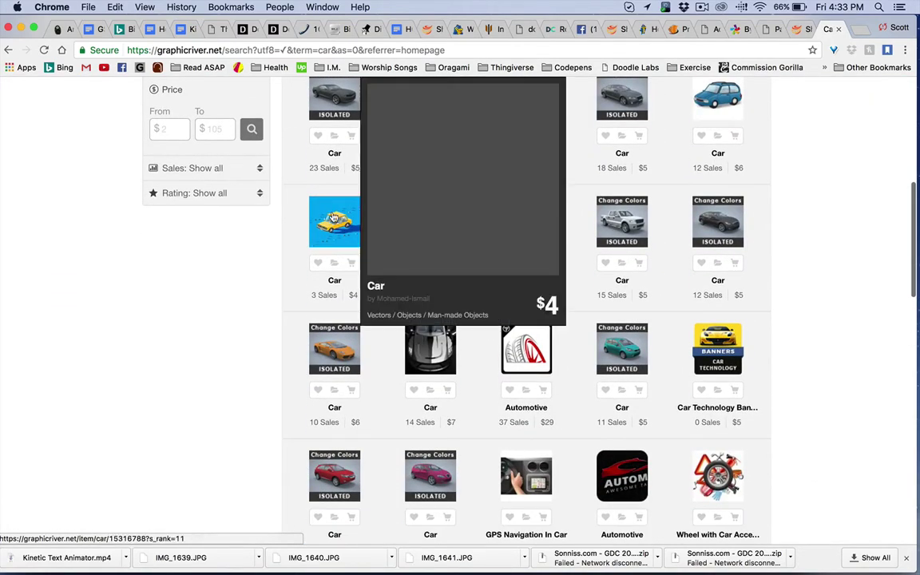
pyautogui.click(344, 219)
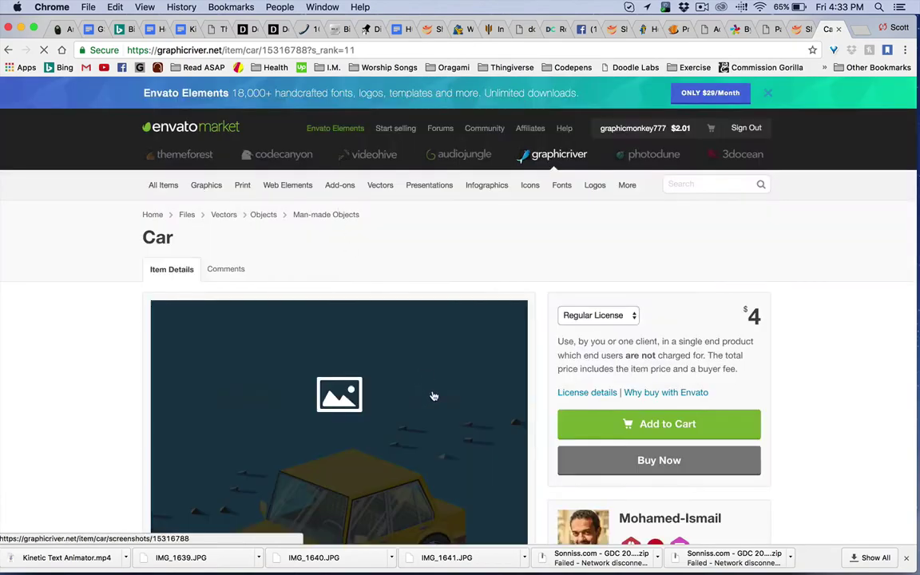
pyautogui.scroll(-15, 431, 394)
pyautogui.scroll(5, 468, 394)
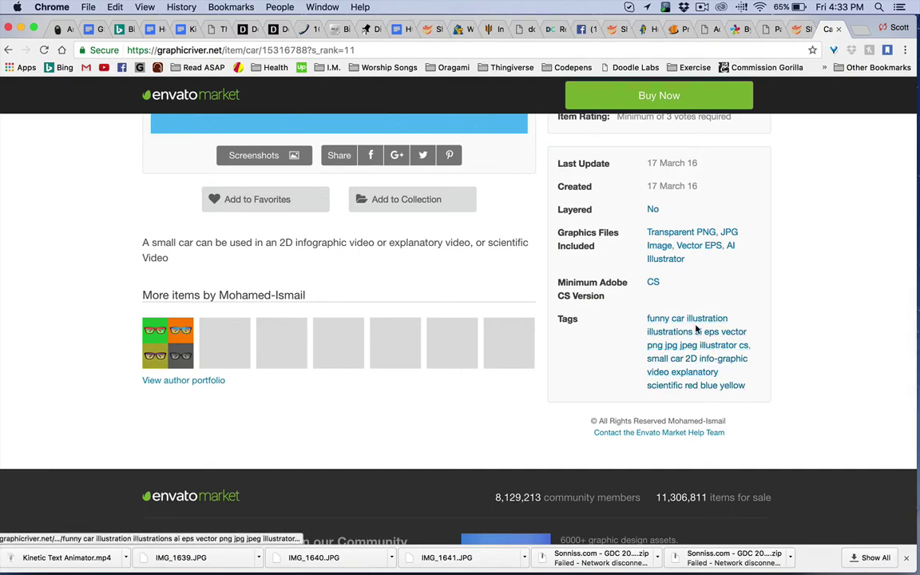
pyautogui.scroll(5, 696, 332)
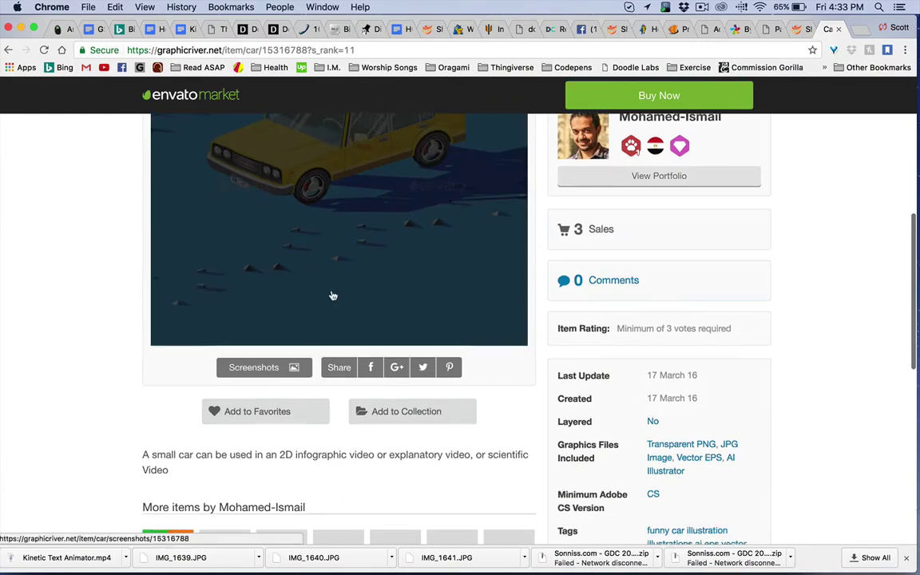
pyautogui.scroll(-5, 549, 356)
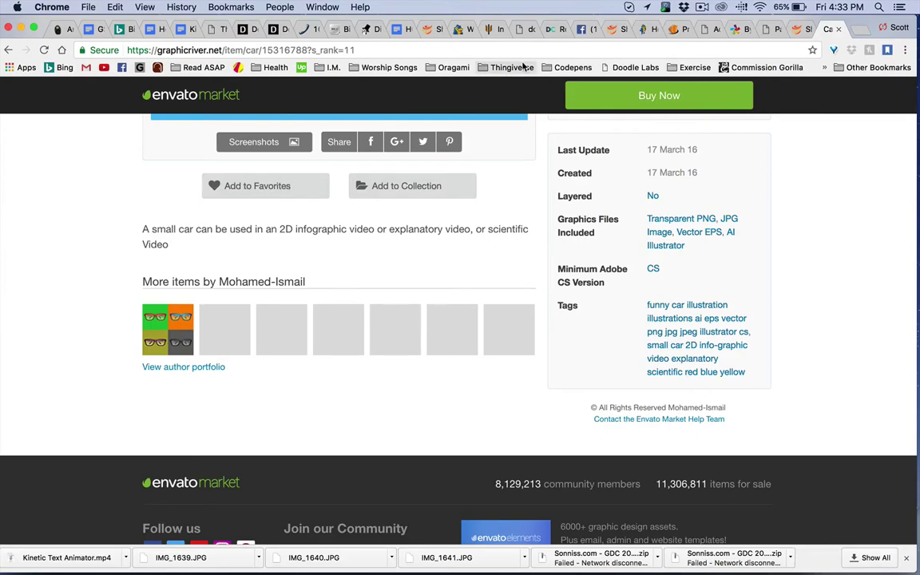
# Minimize Chrome, deselect the first texture in Finder, and switch to Kinetic Text Animator
pyautogui.click(21, 28)
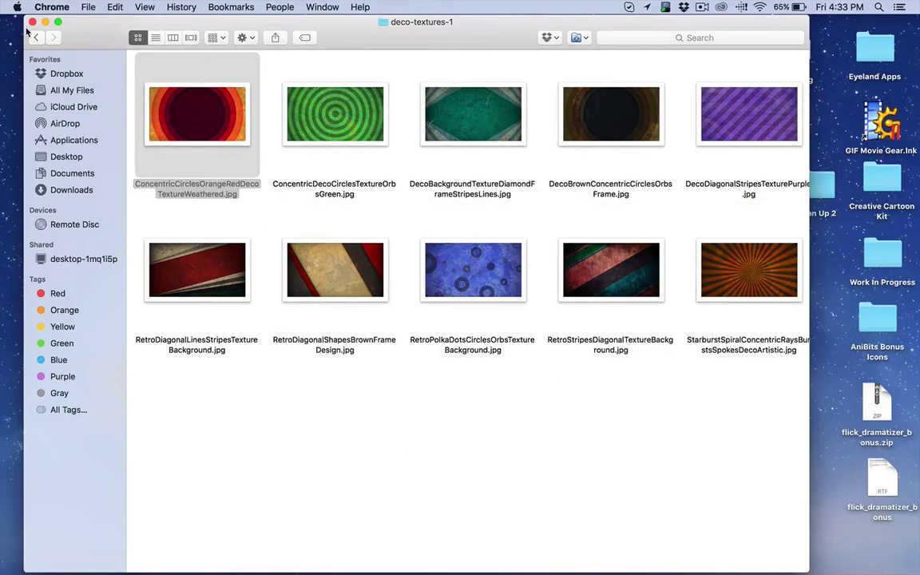
pyautogui.click(223, 132)
pyautogui.click(240, 368)
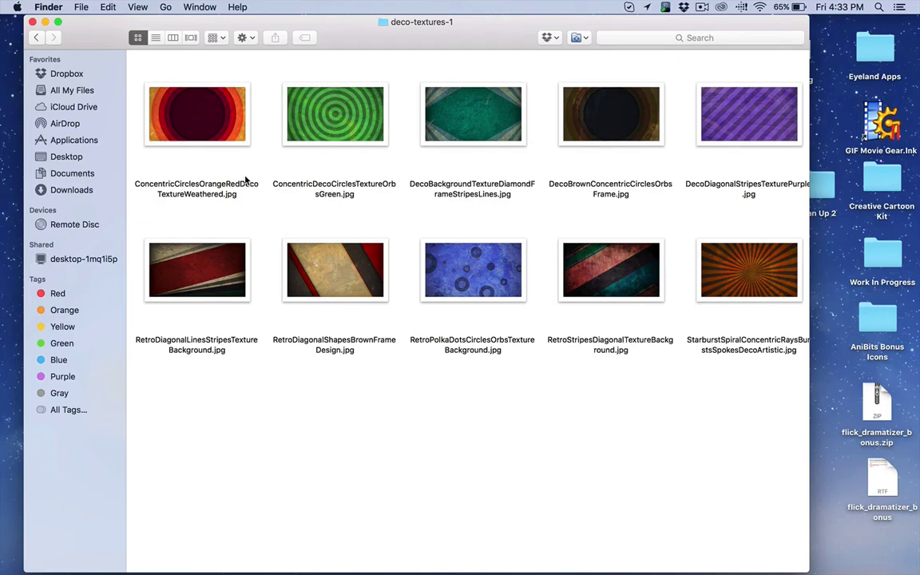
pyautogui.click(499, 563)
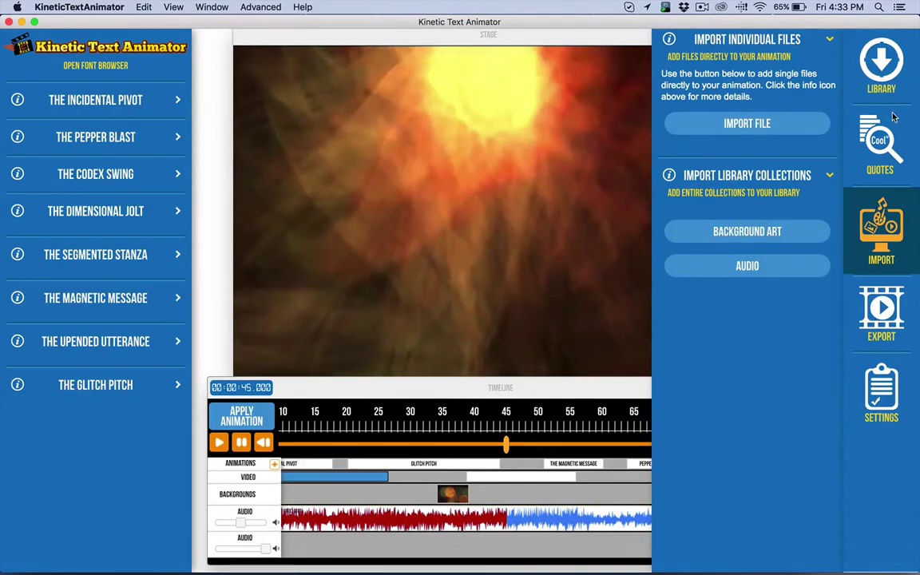
# Show the asset library and browse the Digiproducts People 1 background art assets
pyautogui.click(890, 72)
pyautogui.click(895, 76)
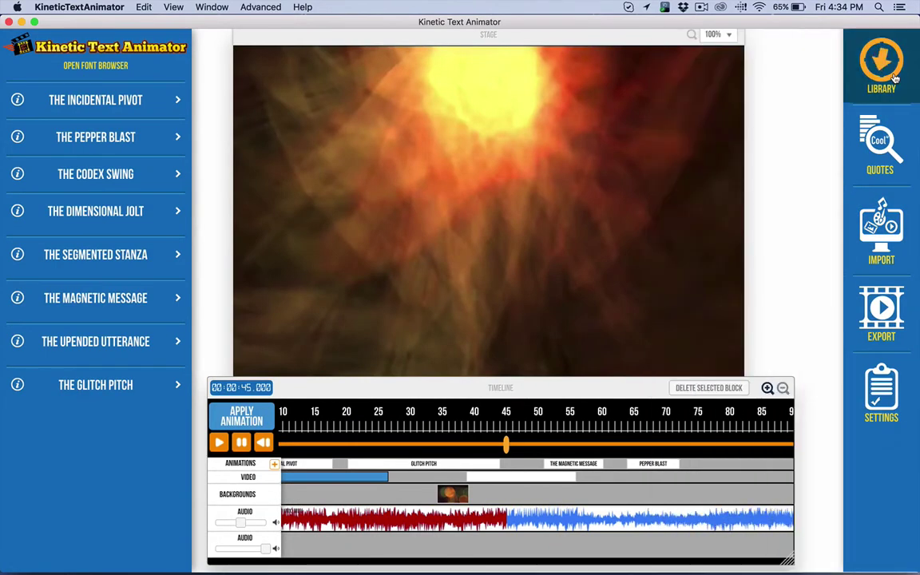
pyautogui.click(895, 76)
pyautogui.click(719, 257)
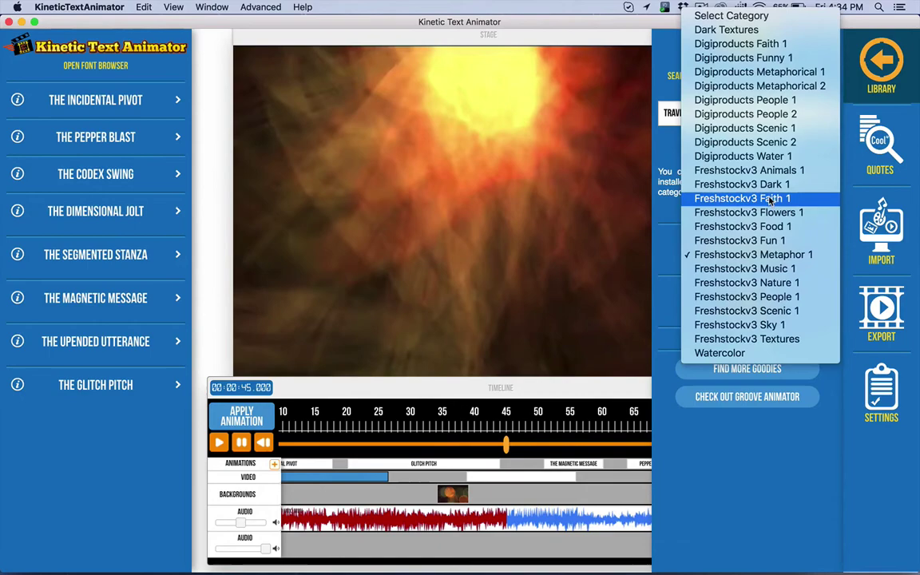
pyautogui.click(745, 115)
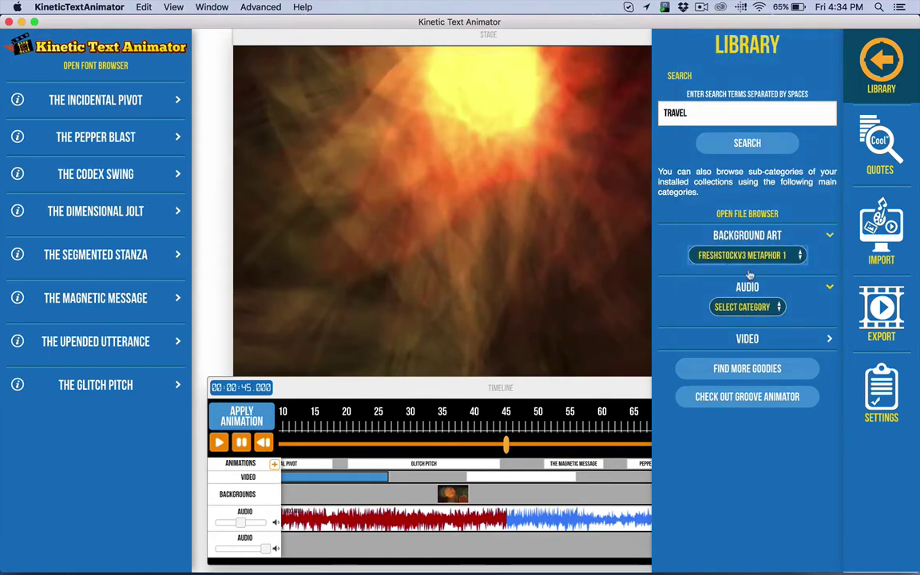
pyautogui.scroll(-1, 780, 476)
pyautogui.moveTo(780, 477)
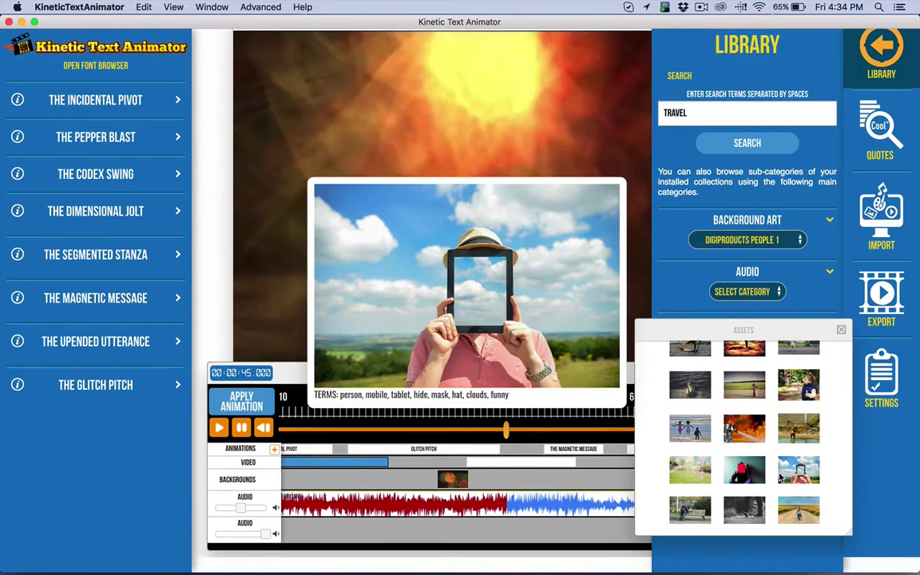
pyautogui.scroll(2, 791, 455)
pyautogui.moveTo(803, 429)
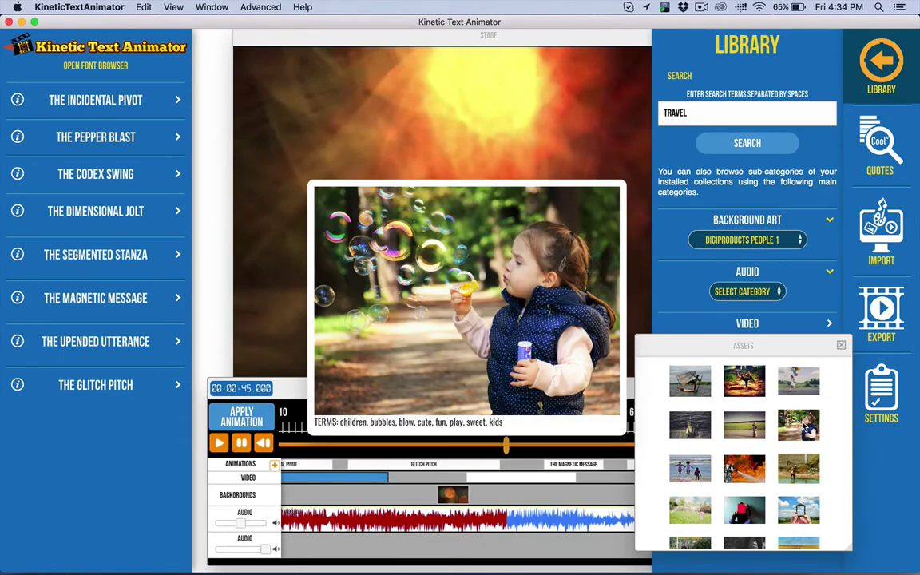
pyautogui.moveTo(729, 424)
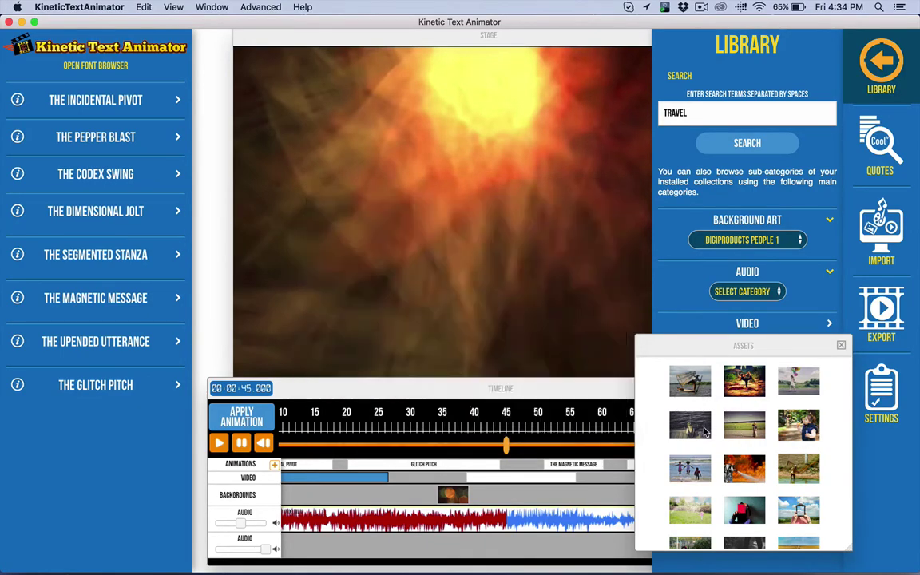
pyautogui.moveTo(811, 386)
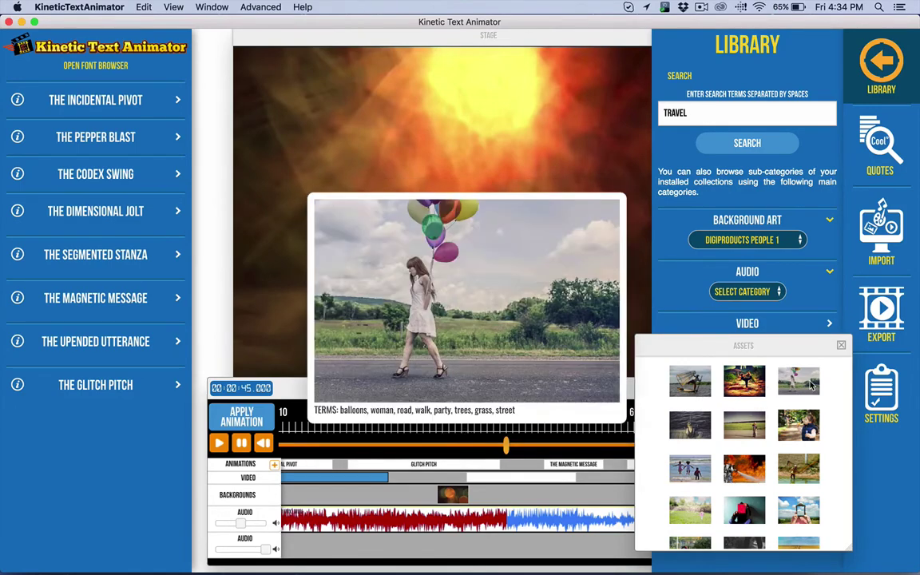
pyautogui.click(841, 345)
# Switch the background art category to Freshstockv3 Sky 1 and focus the search field
pyautogui.click(742, 254)
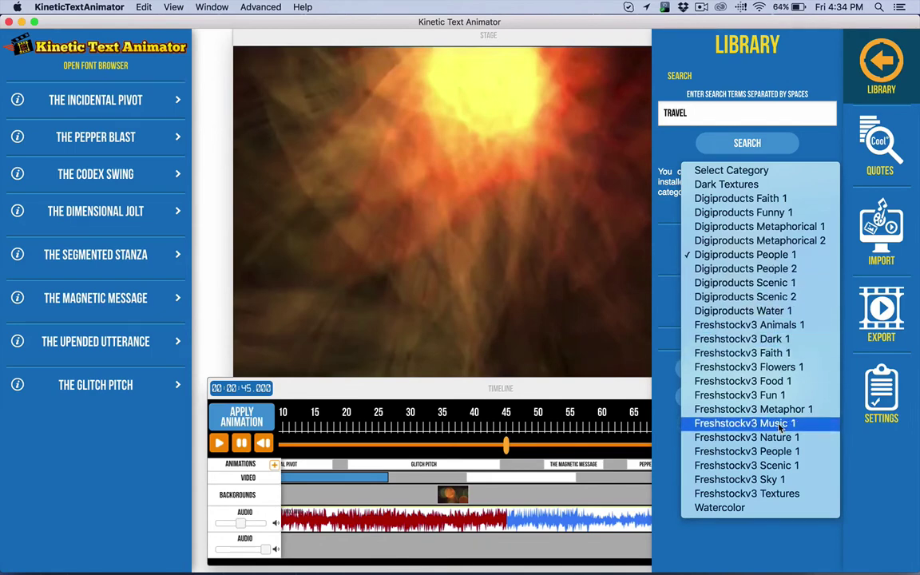
pyautogui.click(785, 479)
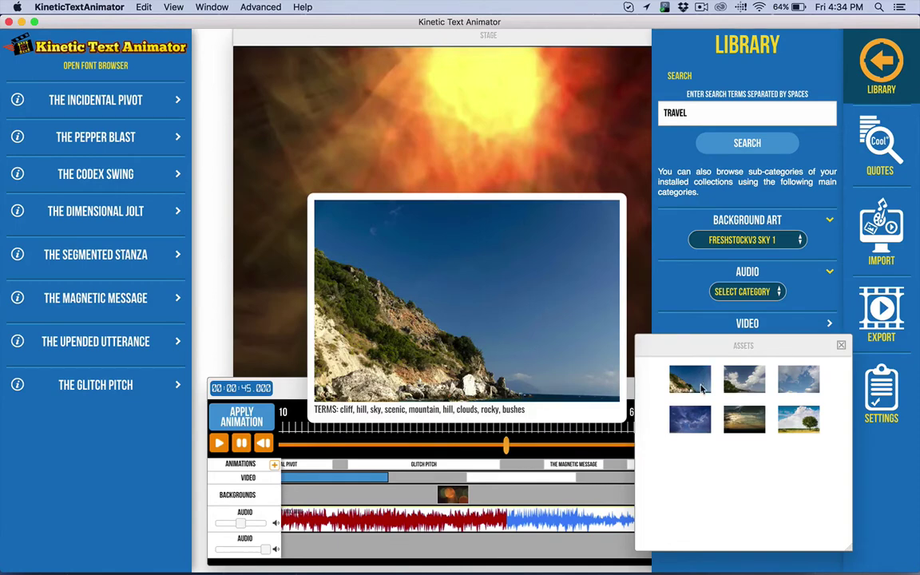
pyautogui.click(841, 349)
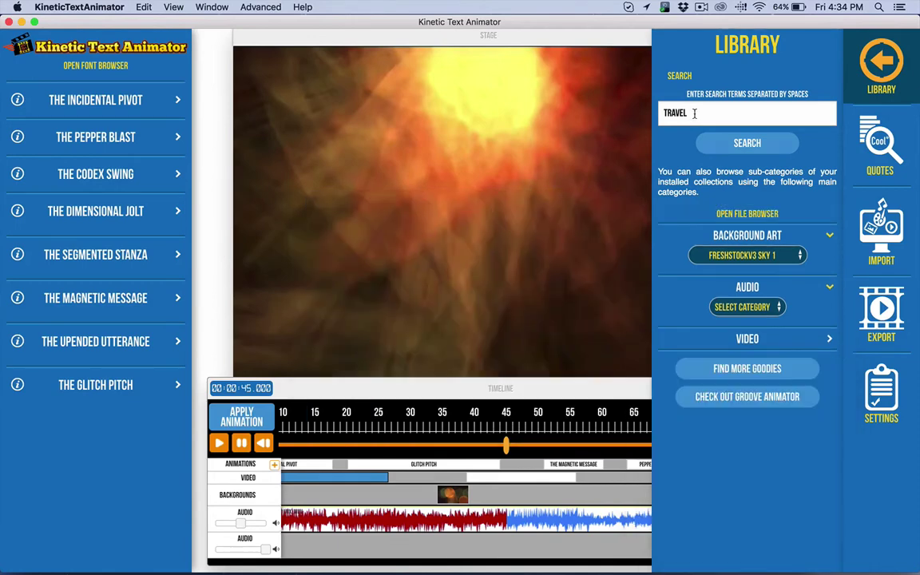
pyautogui.click(692, 113)
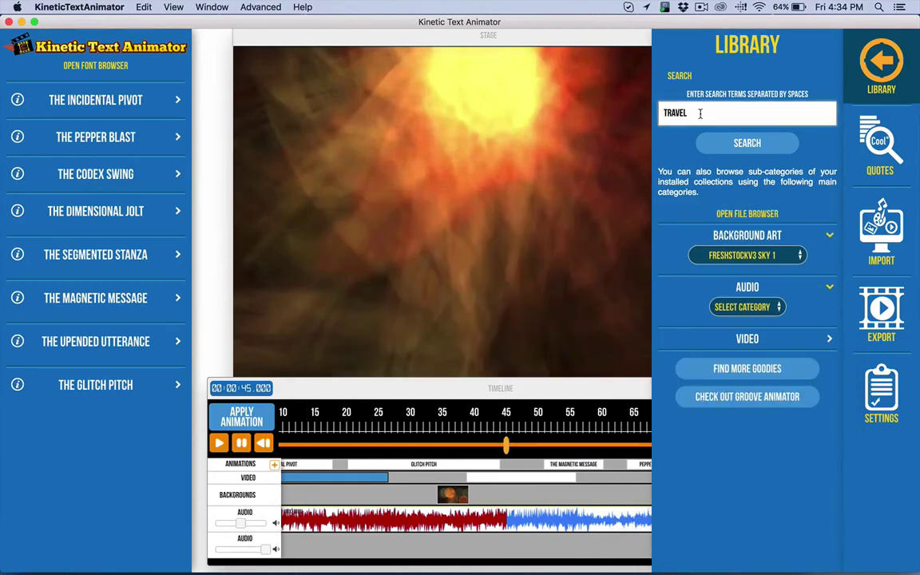
# Minimize the animator, toggle the folder between list and icon view, and select the first texture
pyautogui.click(22, 21)
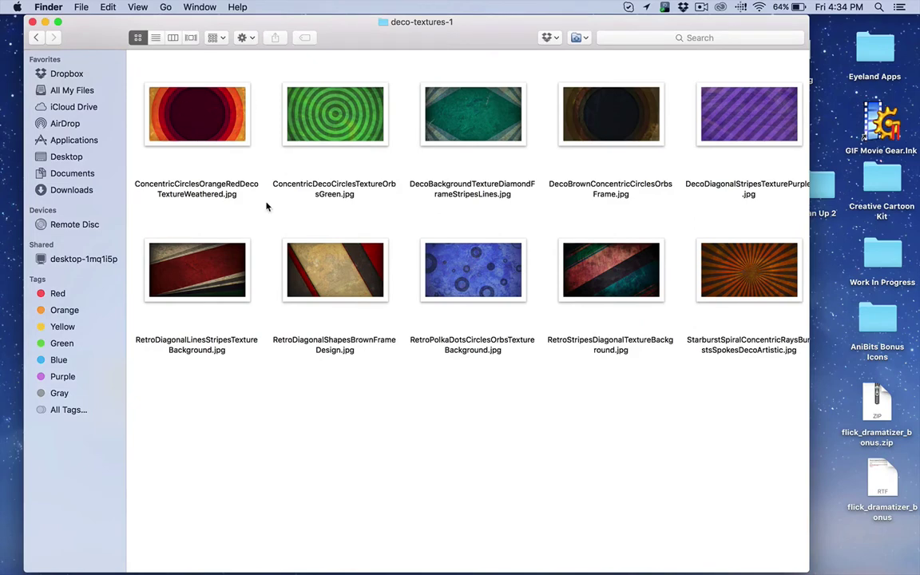
pyautogui.click(156, 38)
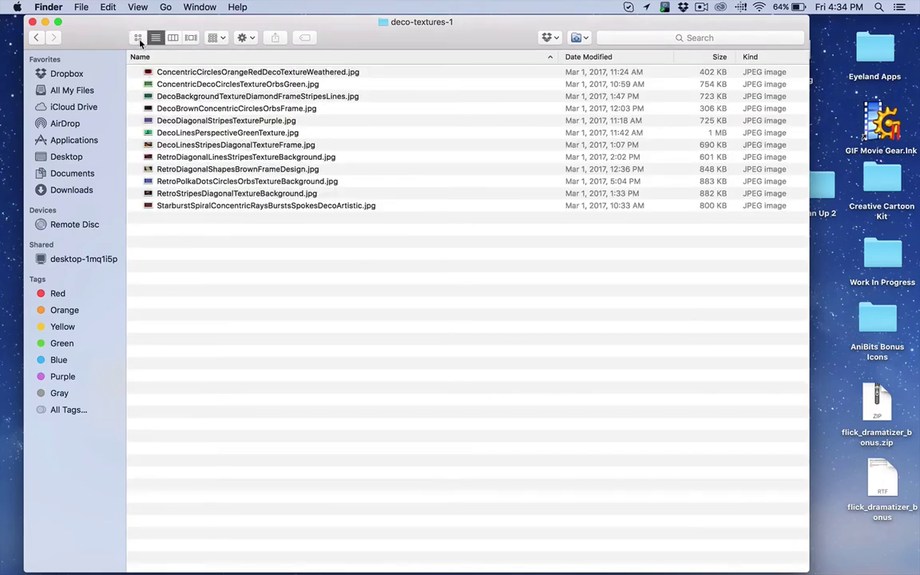
pyautogui.click(137, 37)
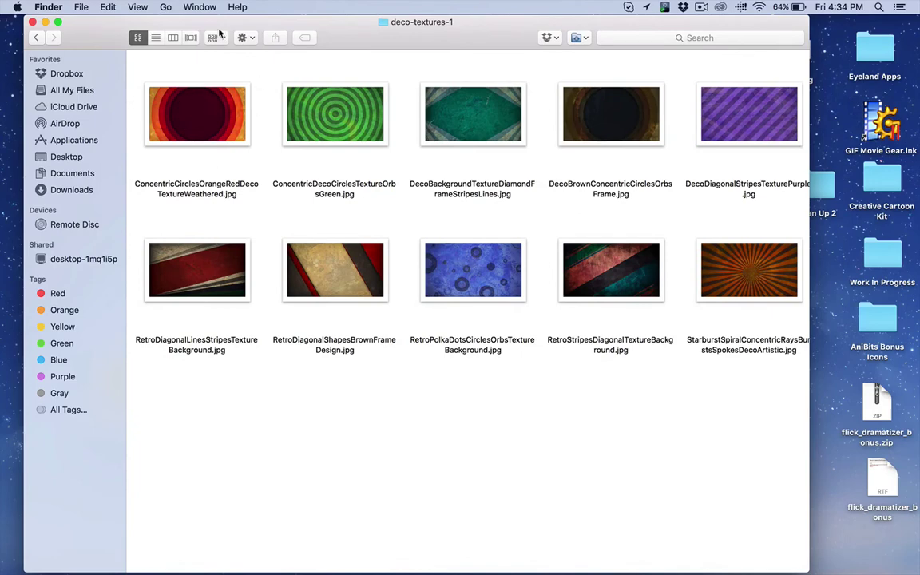
pyautogui.click(138, 7)
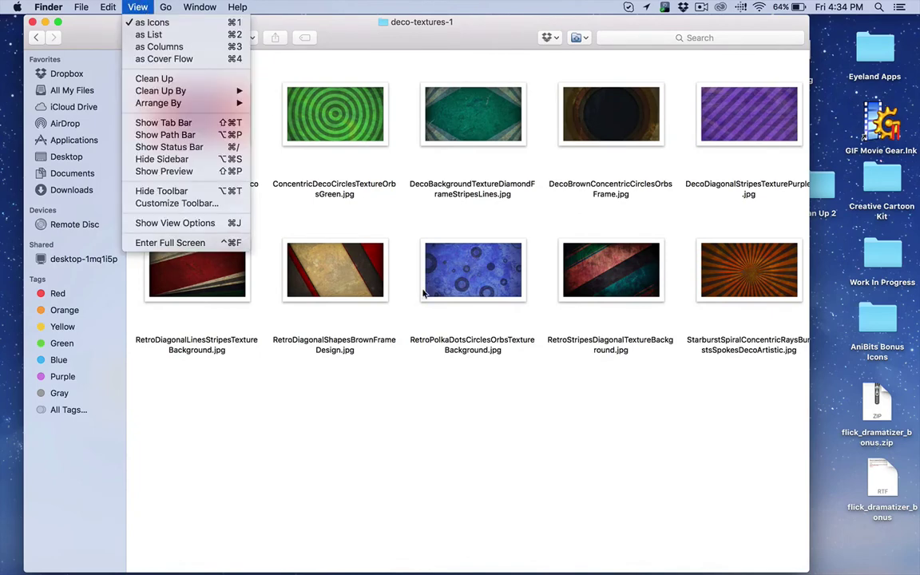
pyautogui.click(422, 327)
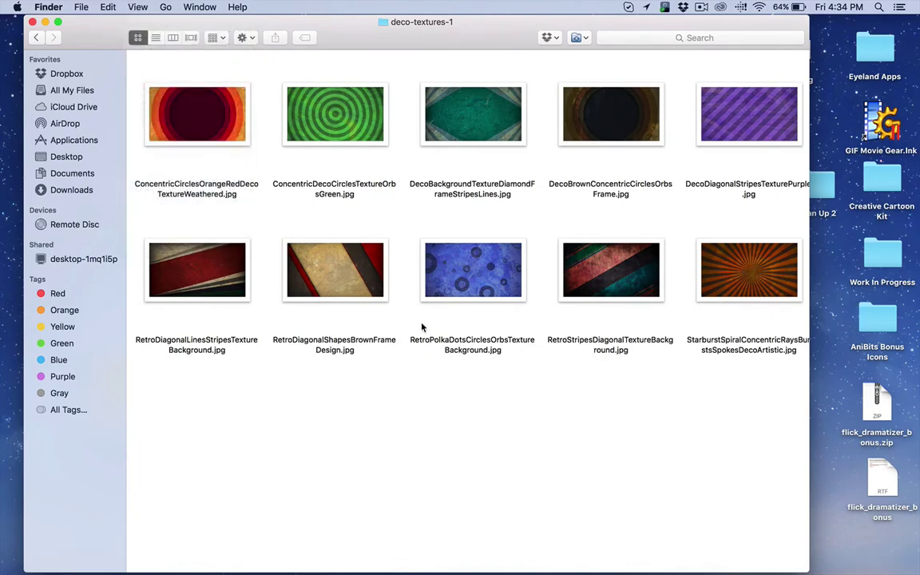
pyautogui.click(184, 188)
# Try hyphens between Concentric, Circles and Orange in the first file's name, then remove them
pyautogui.press('Return')
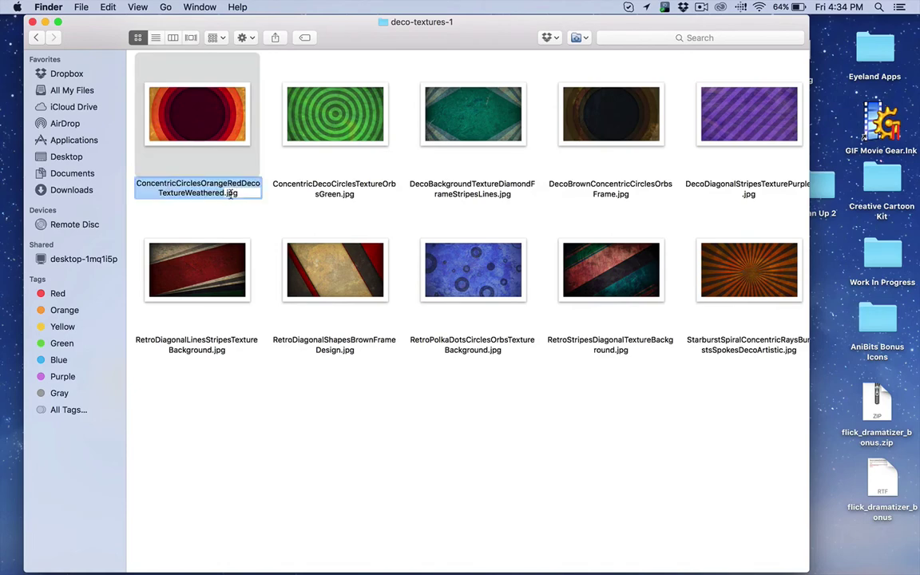
pyautogui.click(152, 184)
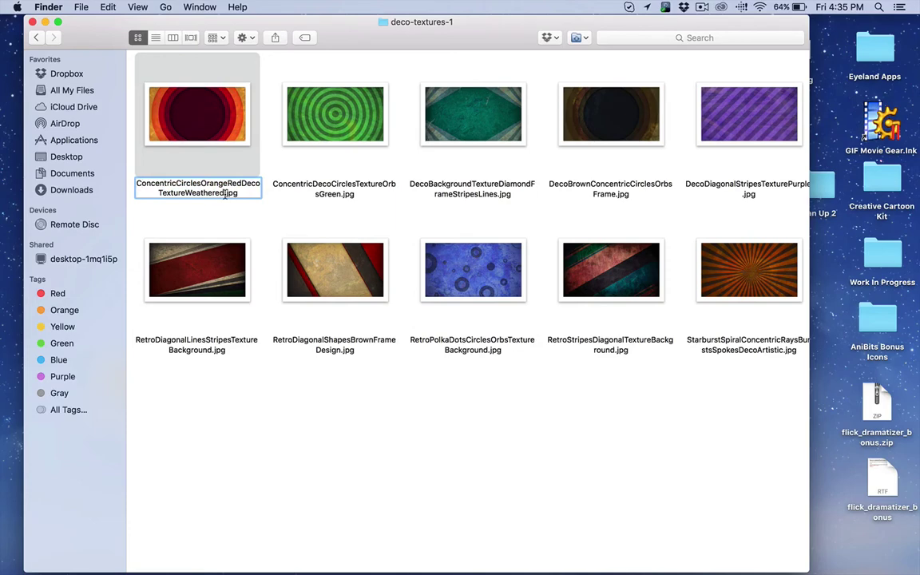
pyautogui.write('-')
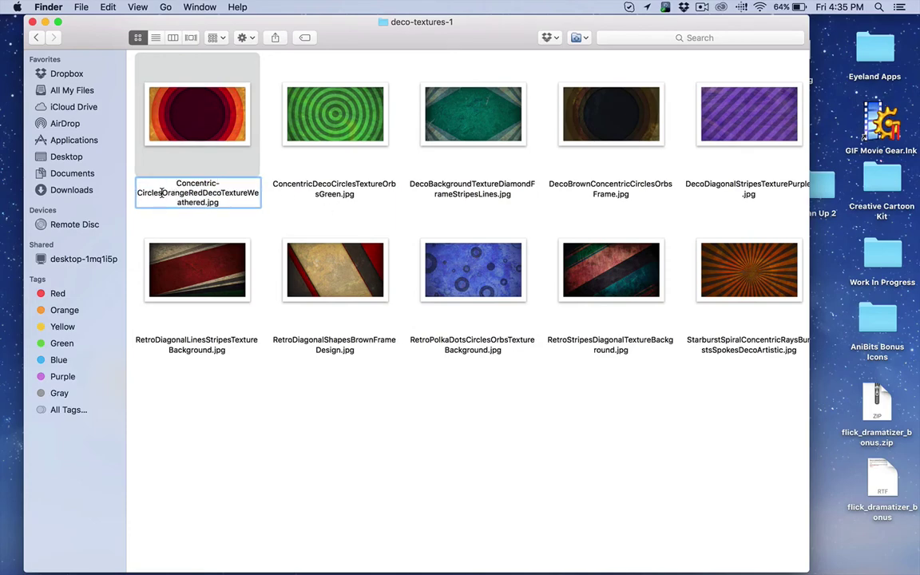
pyautogui.click(162, 192)
pyautogui.write('-')
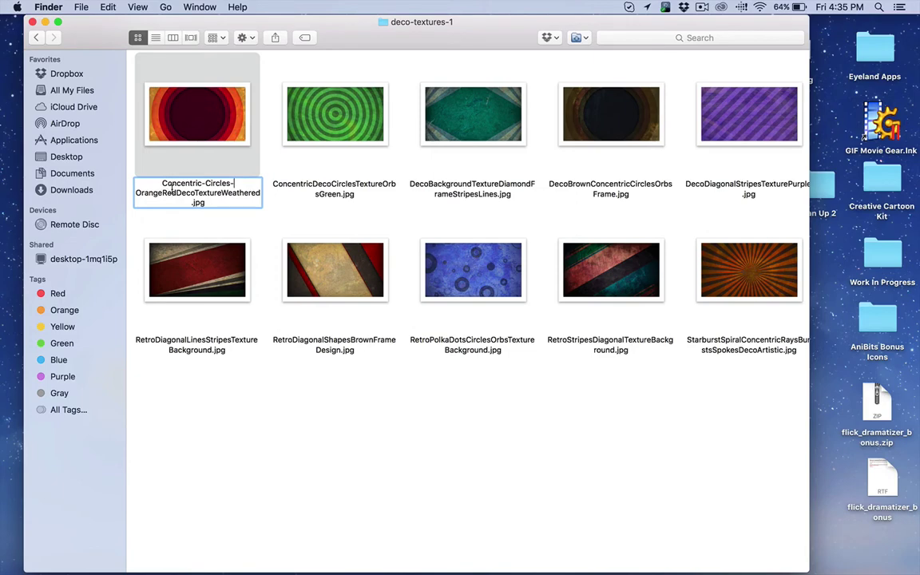
pyautogui.press('BackSpace')
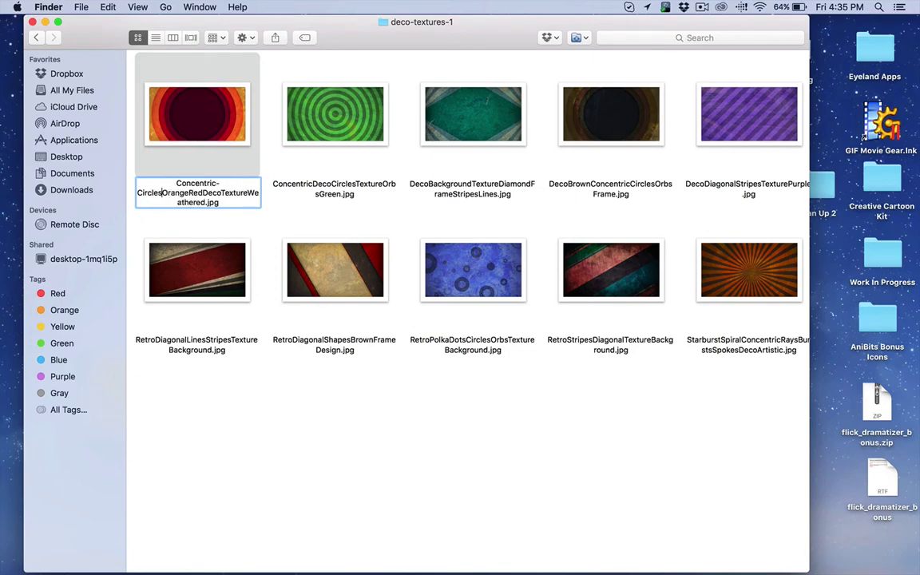
pyautogui.click(140, 193)
pyautogui.press('BackSpace')
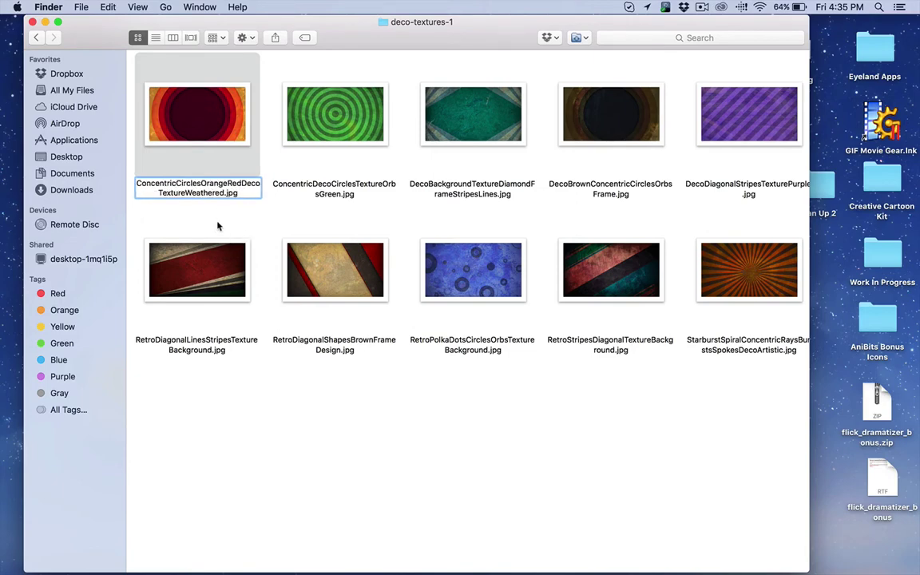
pyautogui.press('Return')
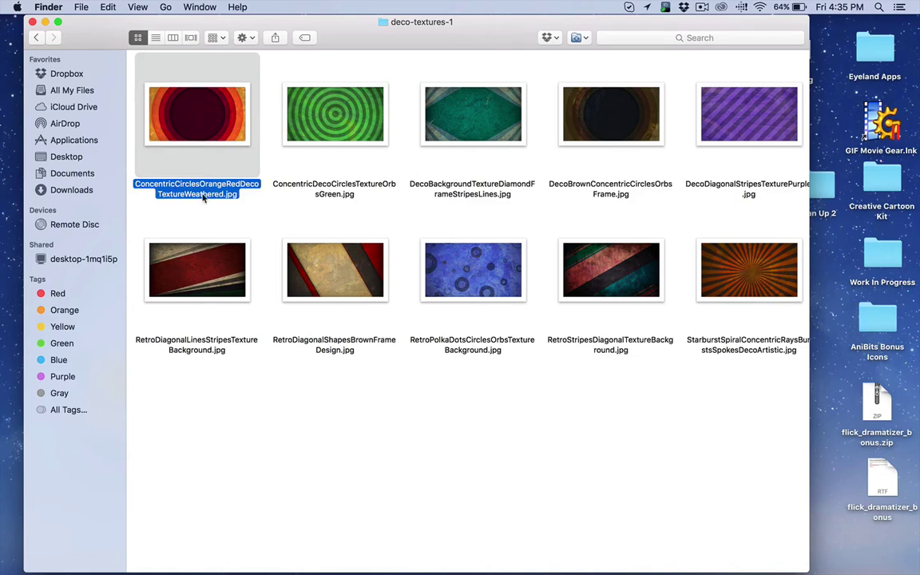
# Reopen the file name, confirm it unchanged, and deselect the file
pyautogui.click(217, 193)
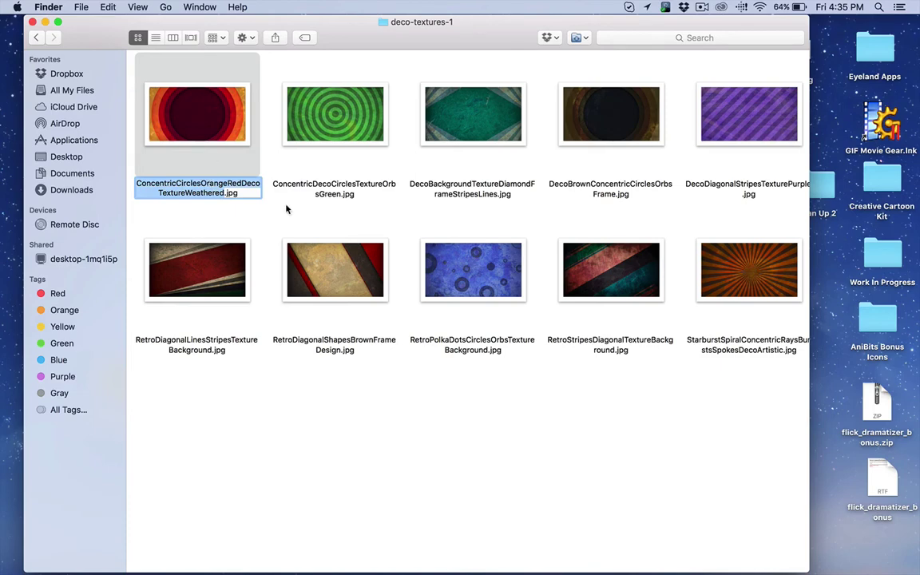
pyautogui.press('Right')
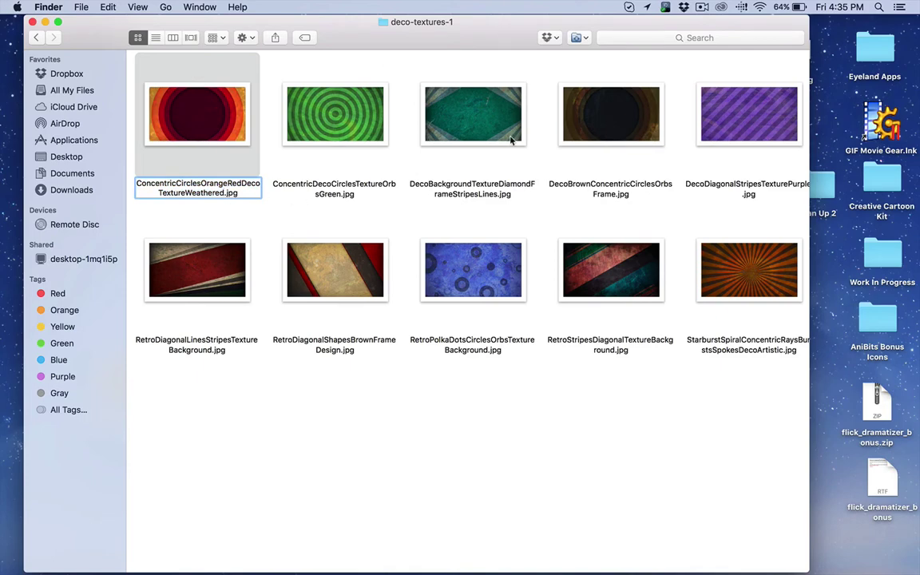
pyautogui.press('Return')
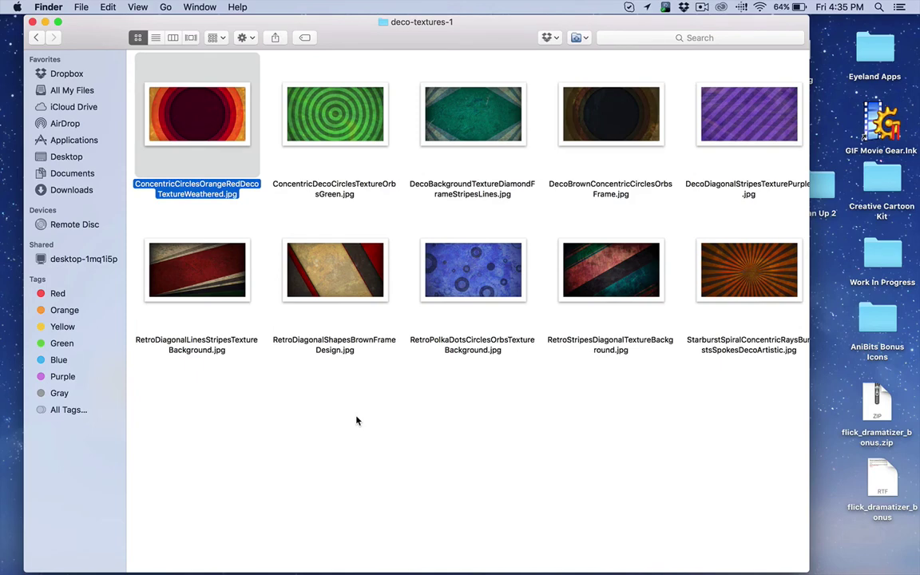
pyautogui.click(359, 424)
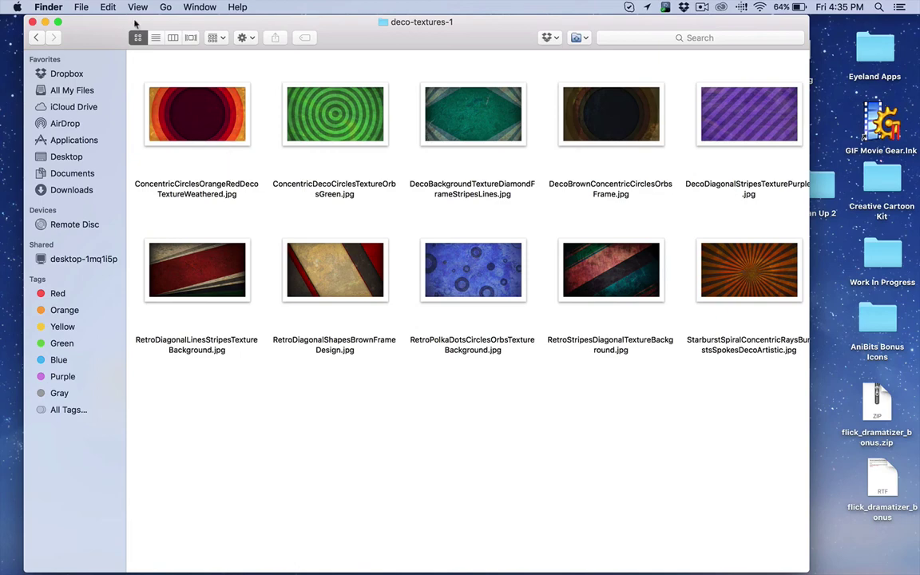
# Go back to Freebie Textures, start and cancel renaming deco-textures-1, then switch to Kinetic Text Animator
pyautogui.click(35, 38)
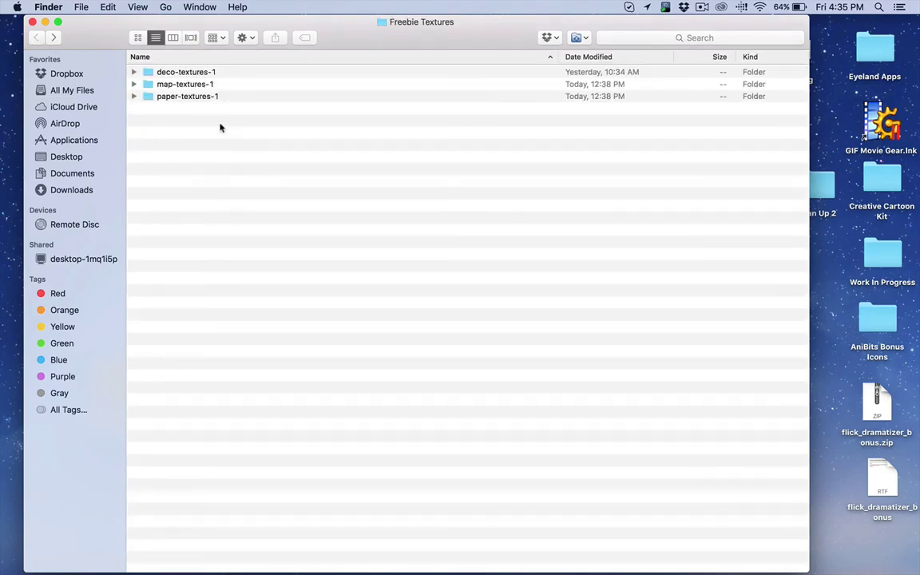
pyautogui.click(170, 72)
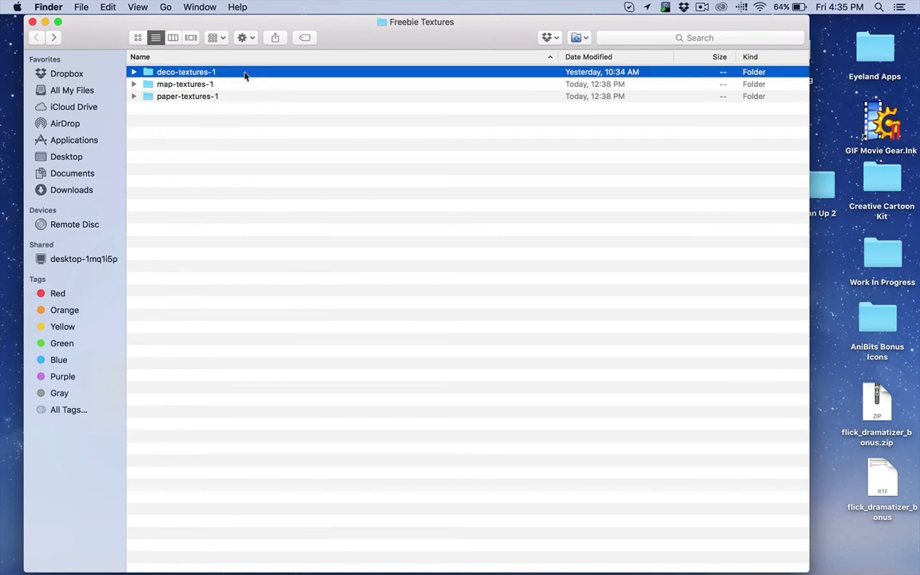
pyautogui.press('Return')
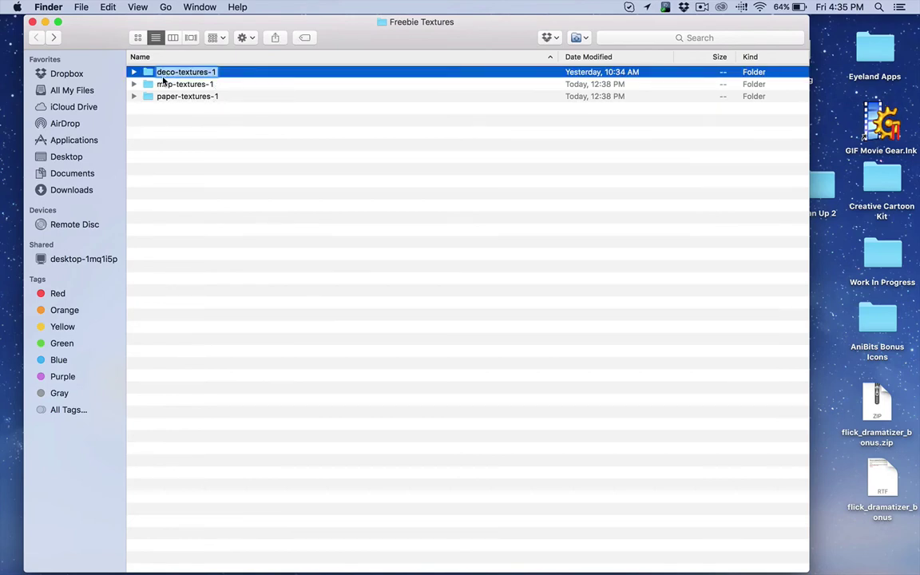
pyautogui.press('Return')
pyautogui.moveTo(453, 563)
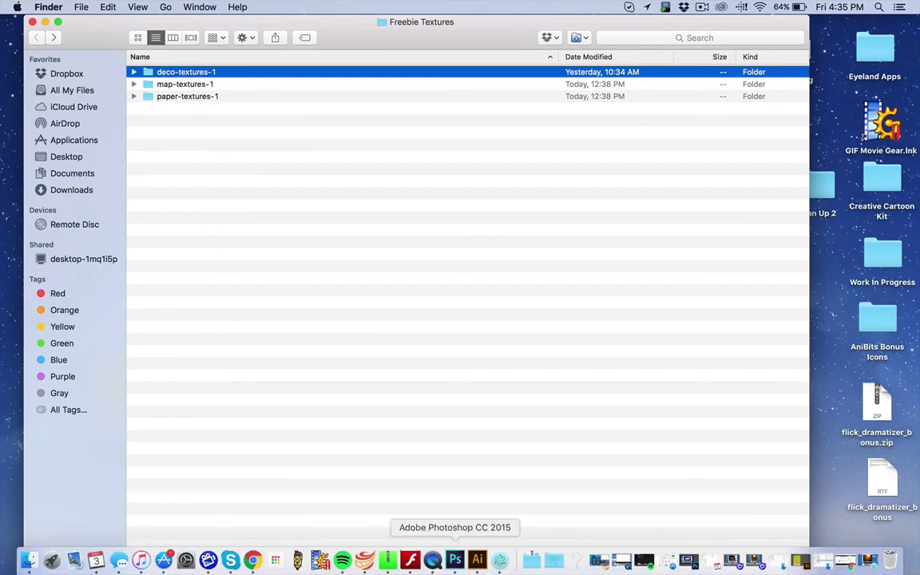
pyautogui.click(501, 563)
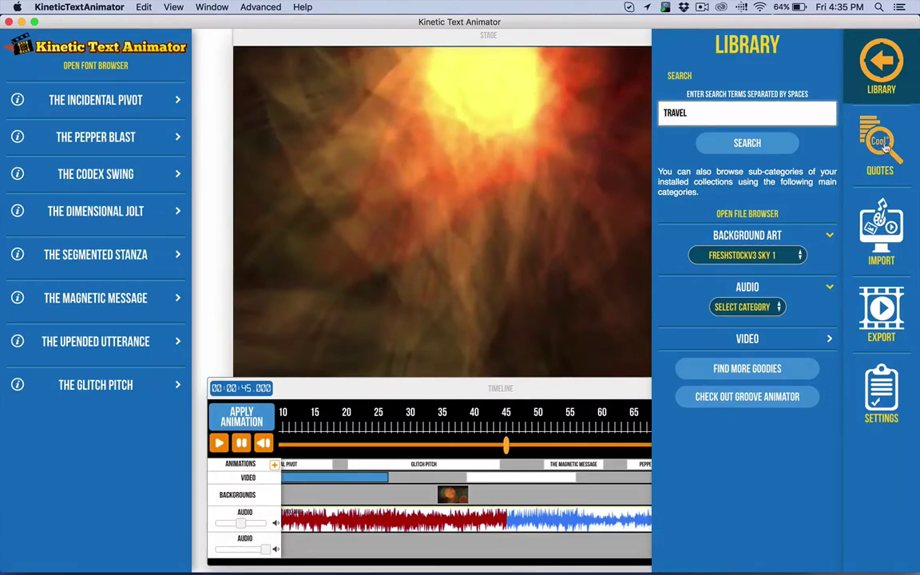
# Open and close the Background Art category list unchanged, then minimise Kinetic Text Animator
pyautogui.click(719, 254)
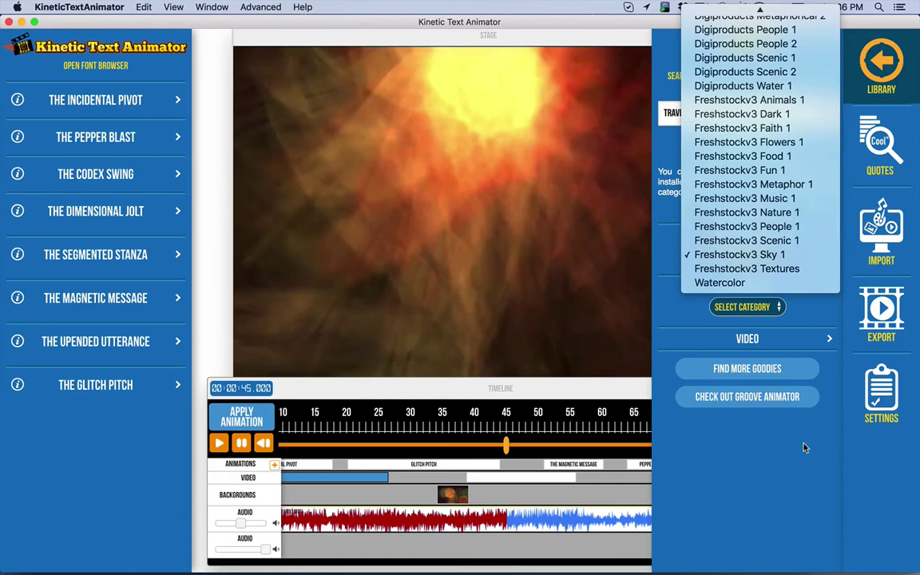
pyautogui.click(725, 426)
pyautogui.click(21, 22)
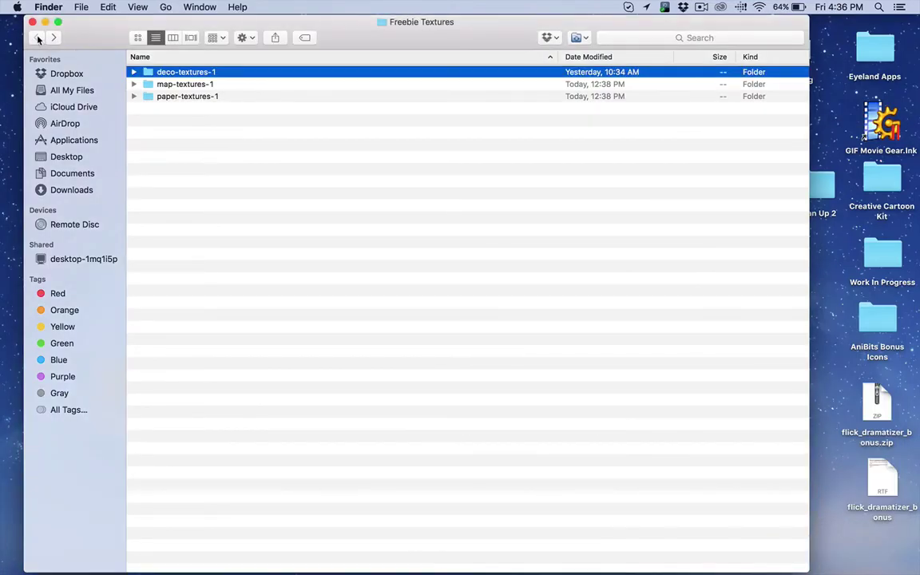
pyautogui.click(138, 38)
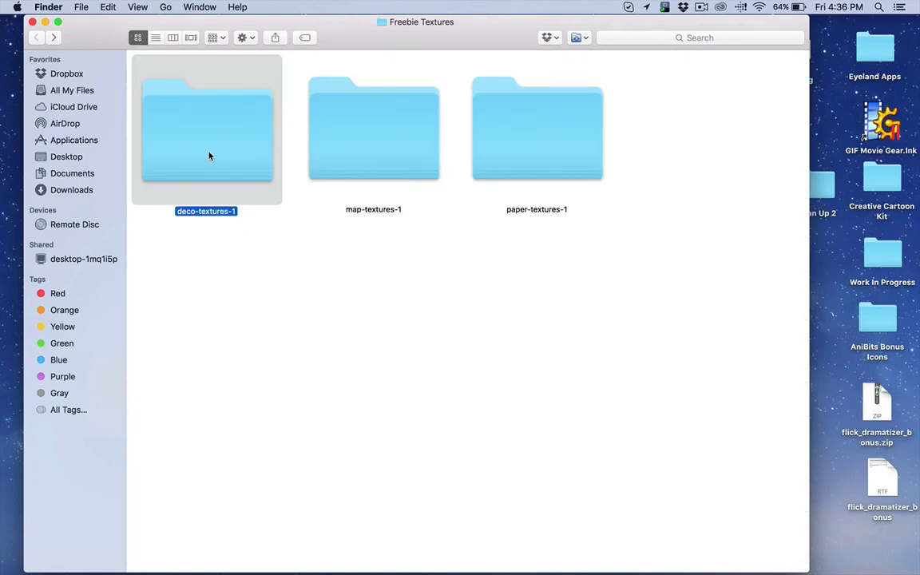
pyautogui.click(156, 39)
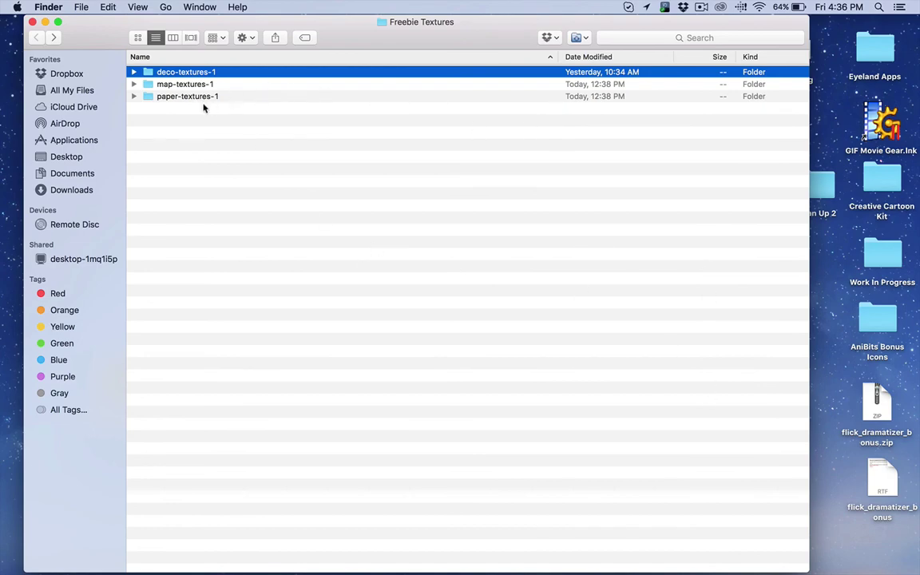
pyautogui.doubleClick(150, 71)
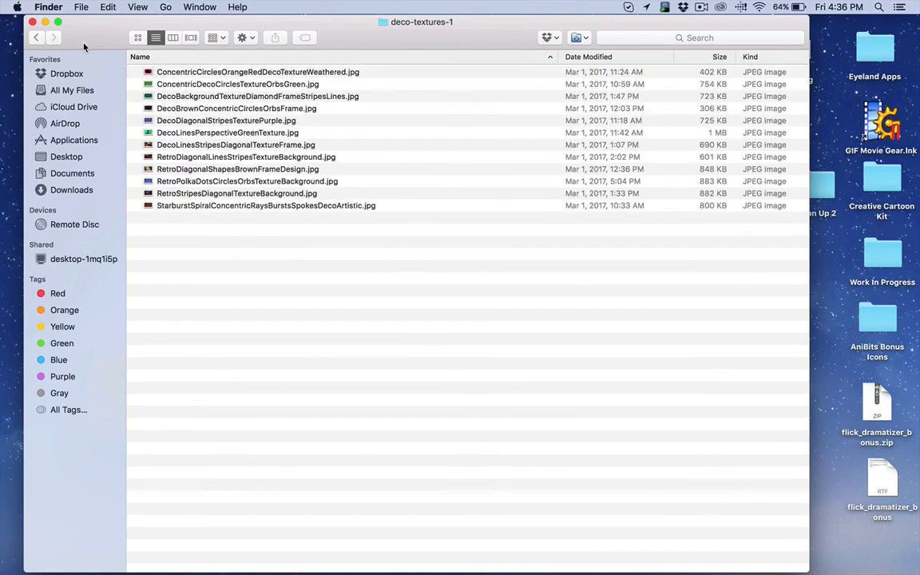
pyautogui.click(38, 38)
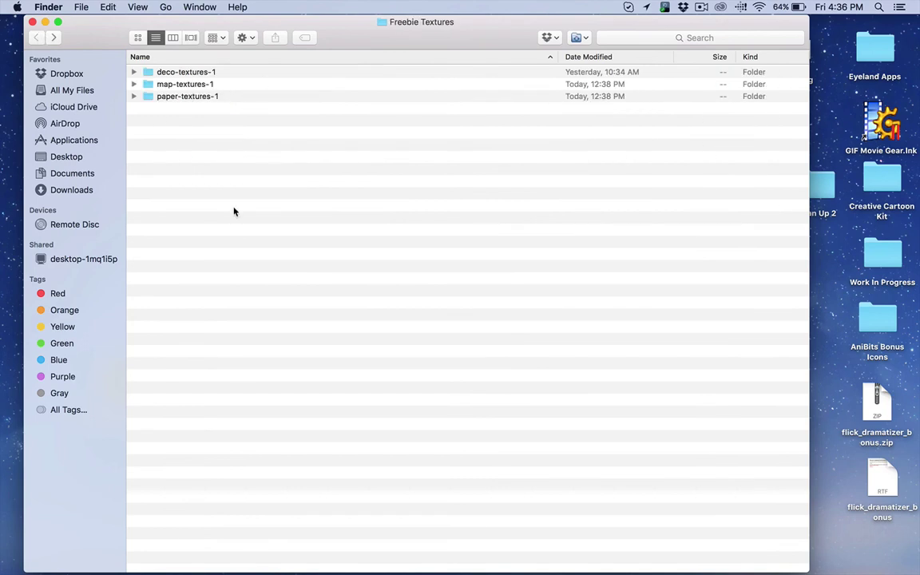